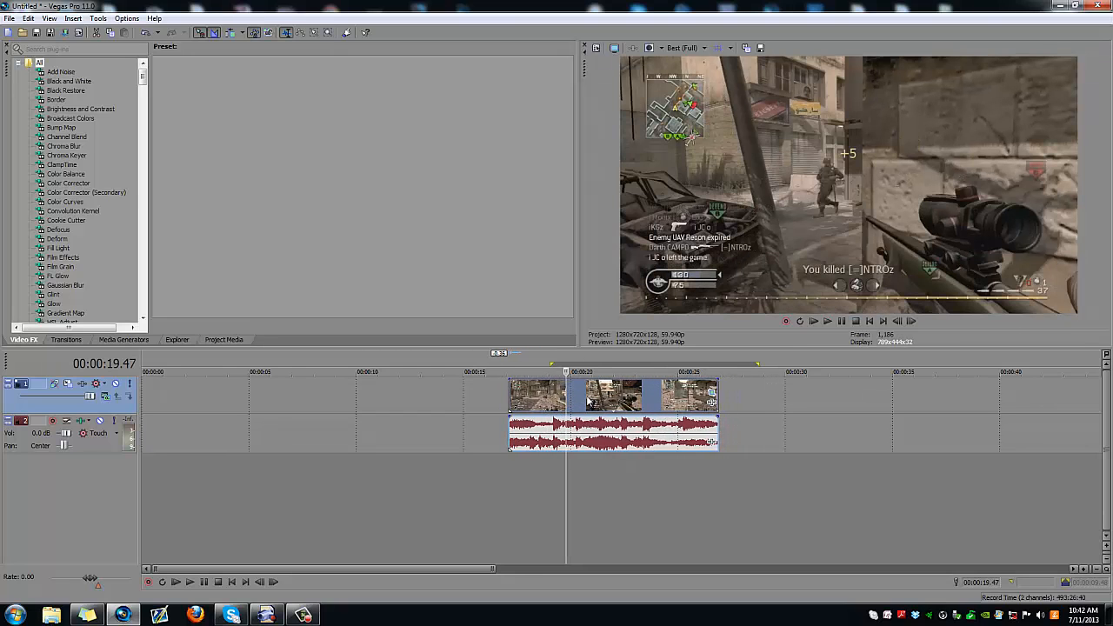
- In the video clip's properties, disable resample and turn off Maintain aspect ratio and Loop
right_click(588, 400)
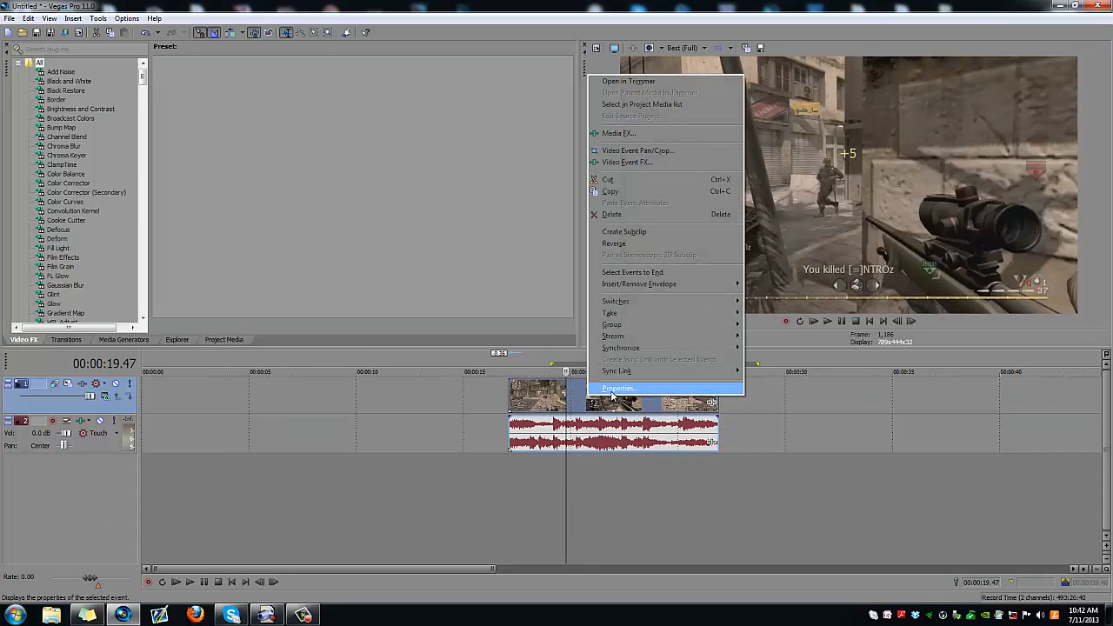
click(612, 389)
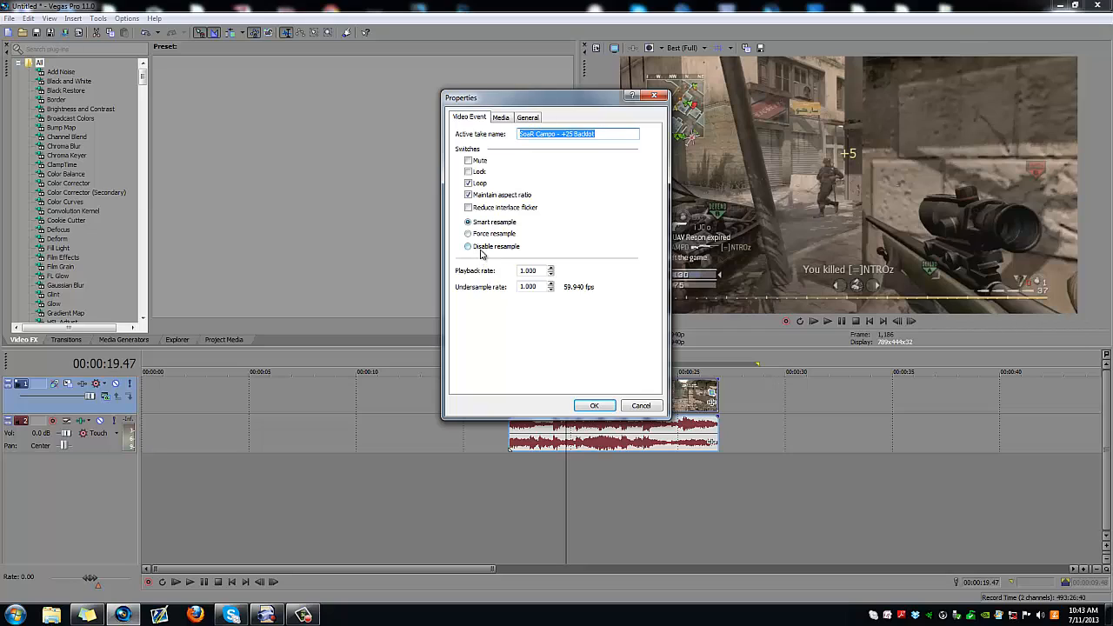
click(483, 250)
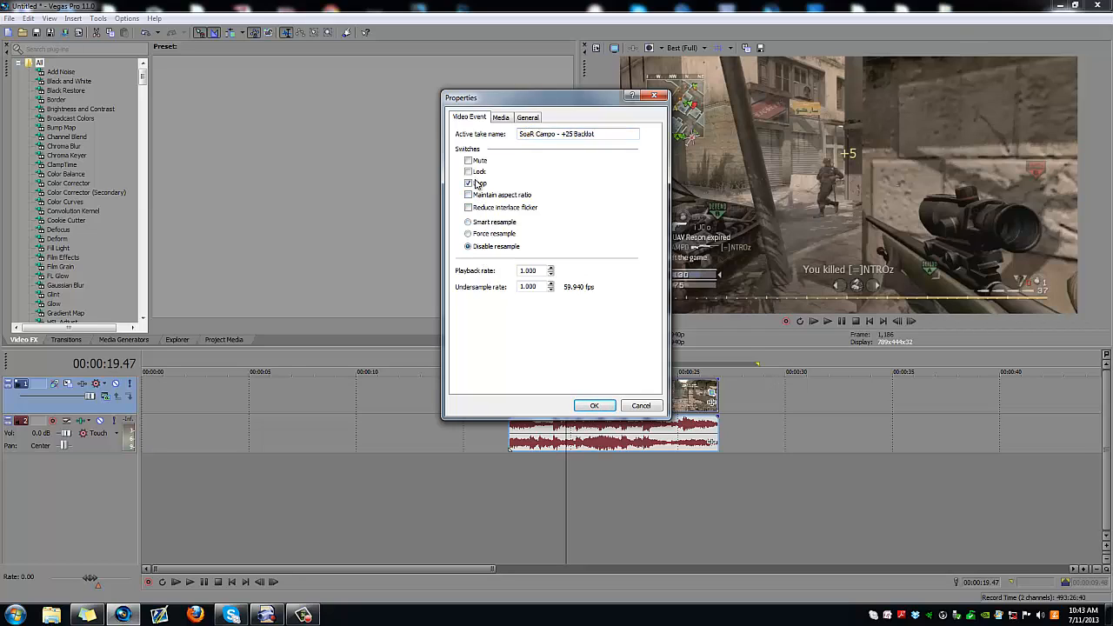
click(477, 184)
click(596, 407)
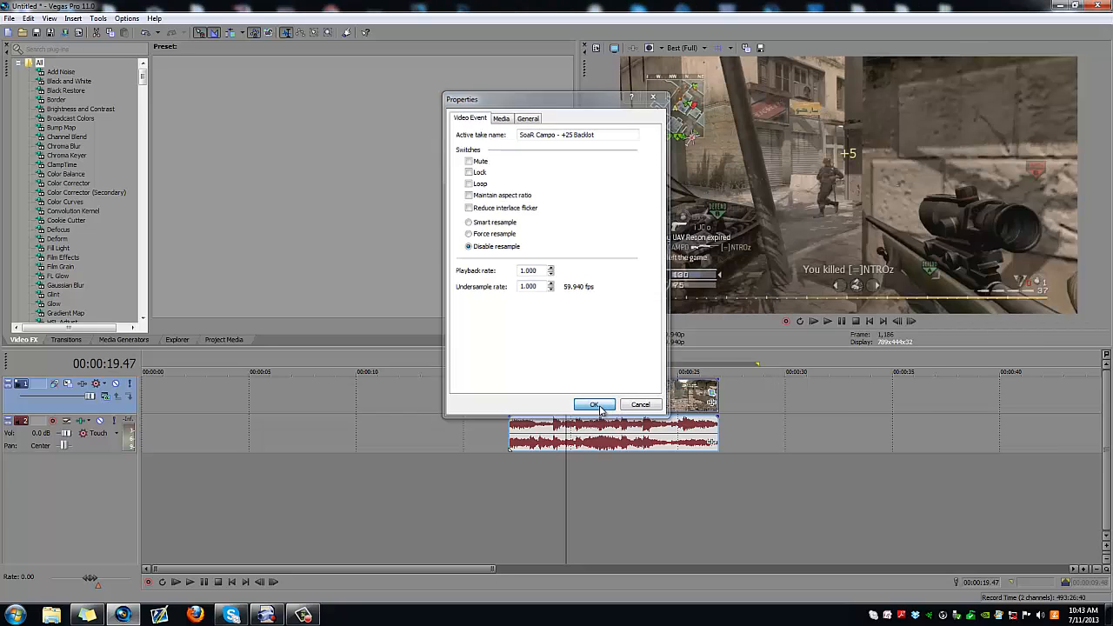
- Adjust the clip's pan/crop frame to about 1,258 by 708, keeping it centred
click(510, 391)
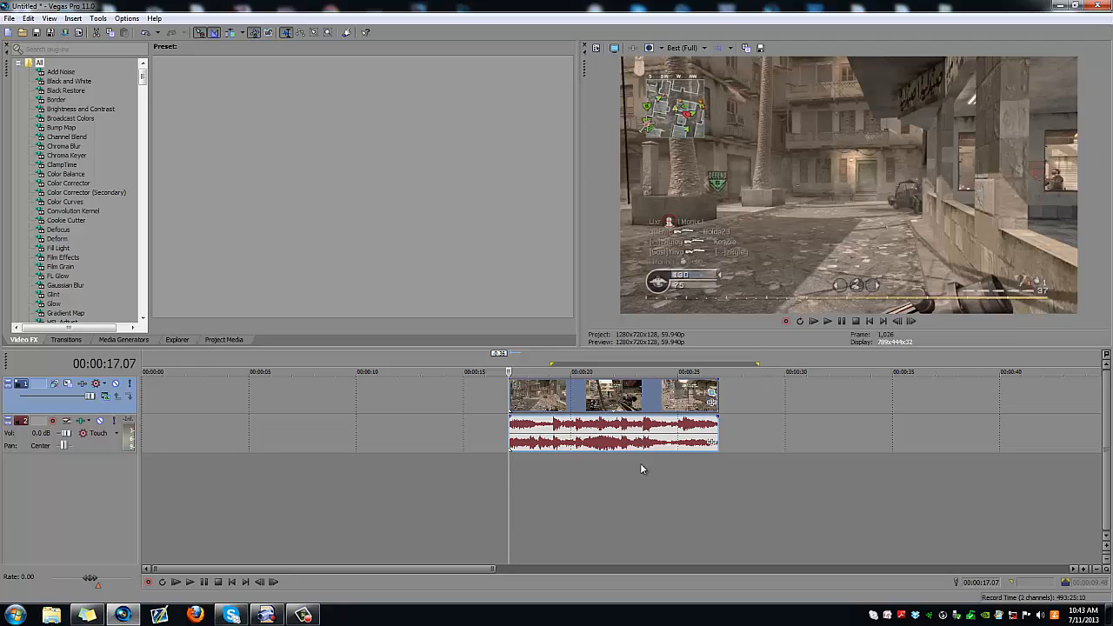
click(712, 402)
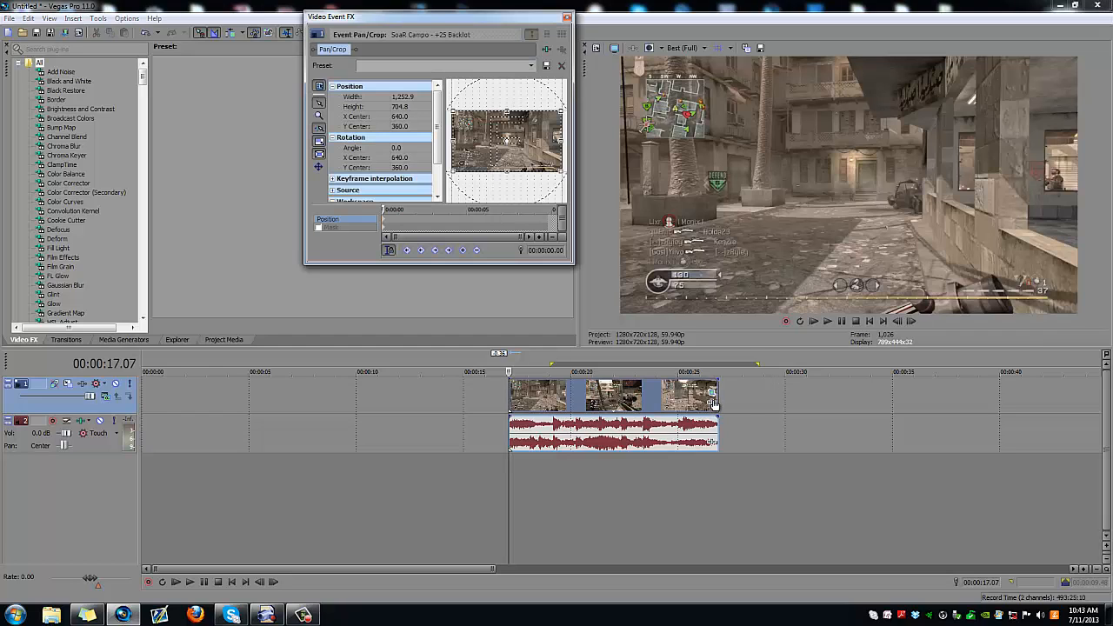
right_click(681, 394)
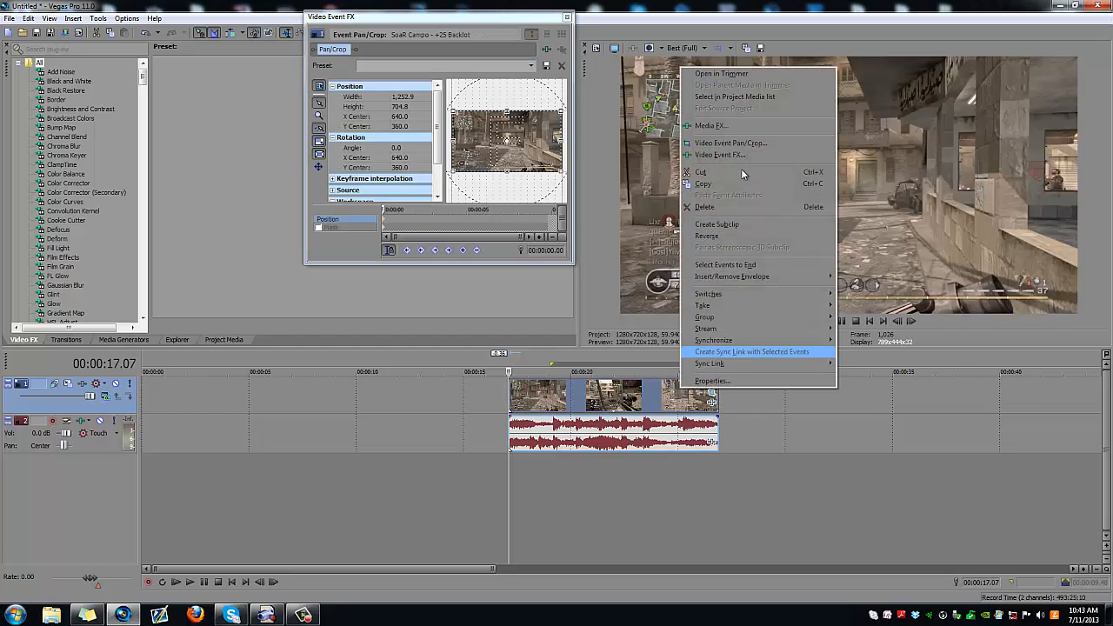
double_click(513, 10)
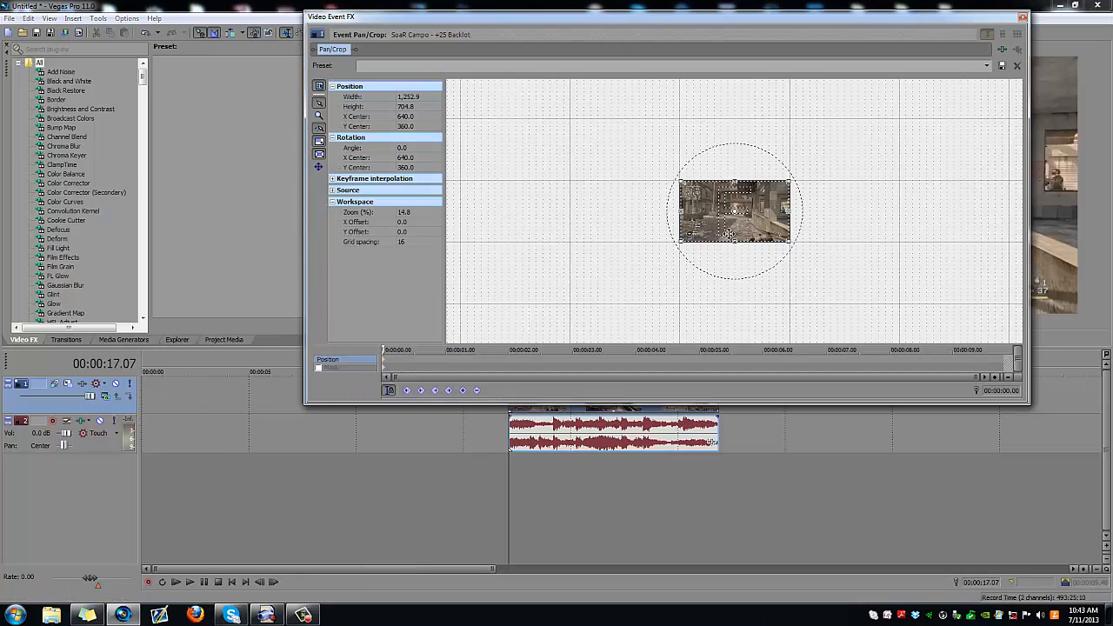
scroll(729, 233, up, 10)
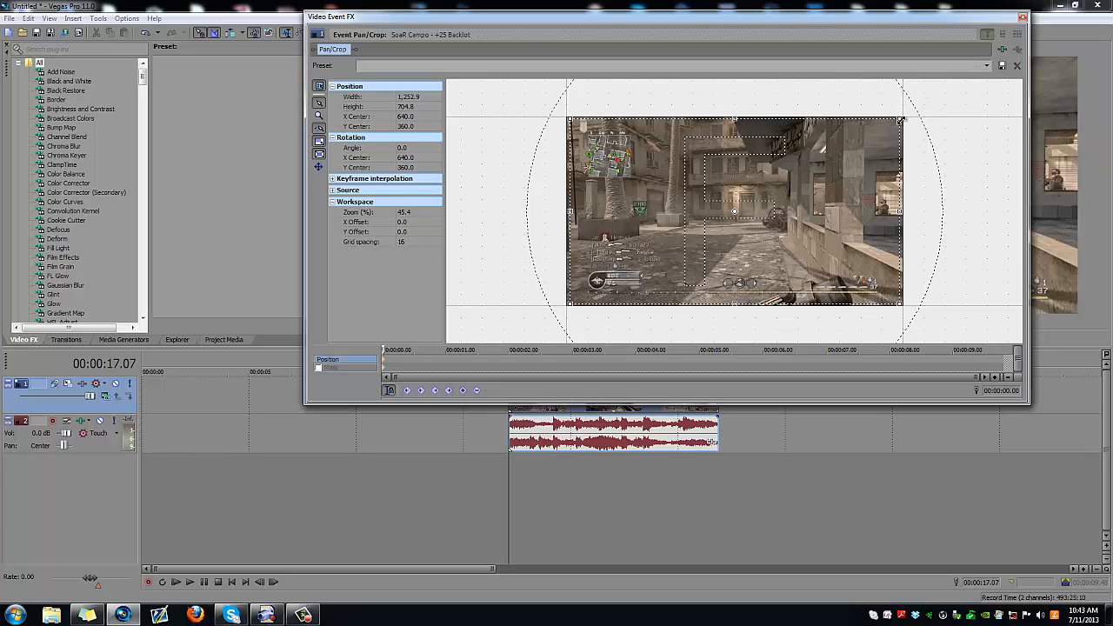
drag(899, 120, 901, 116)
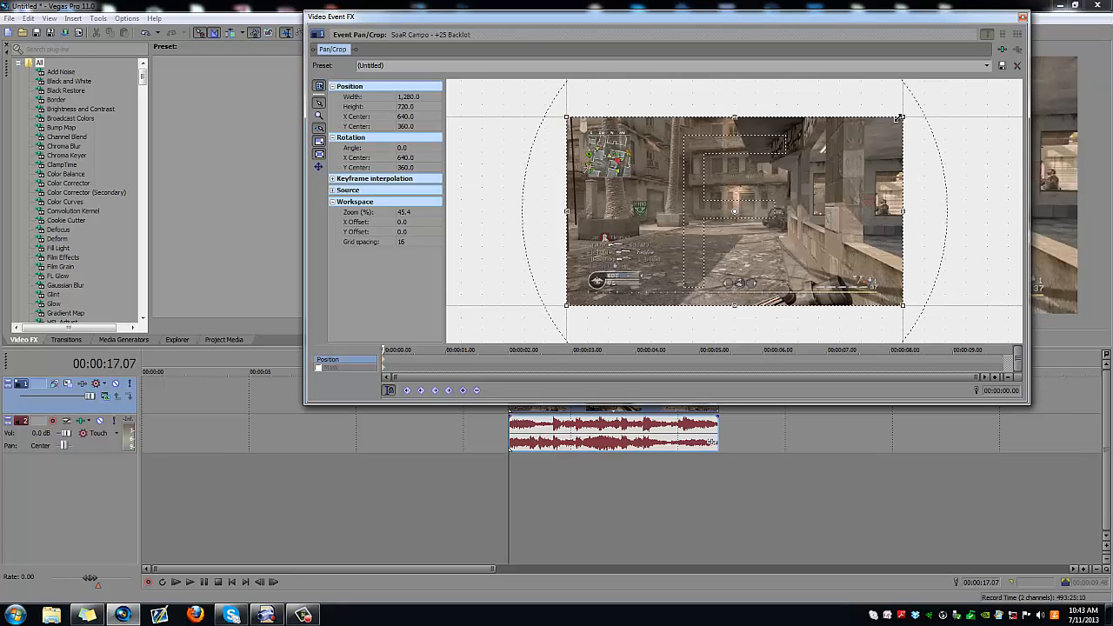
drag(905, 115, 903, 115)
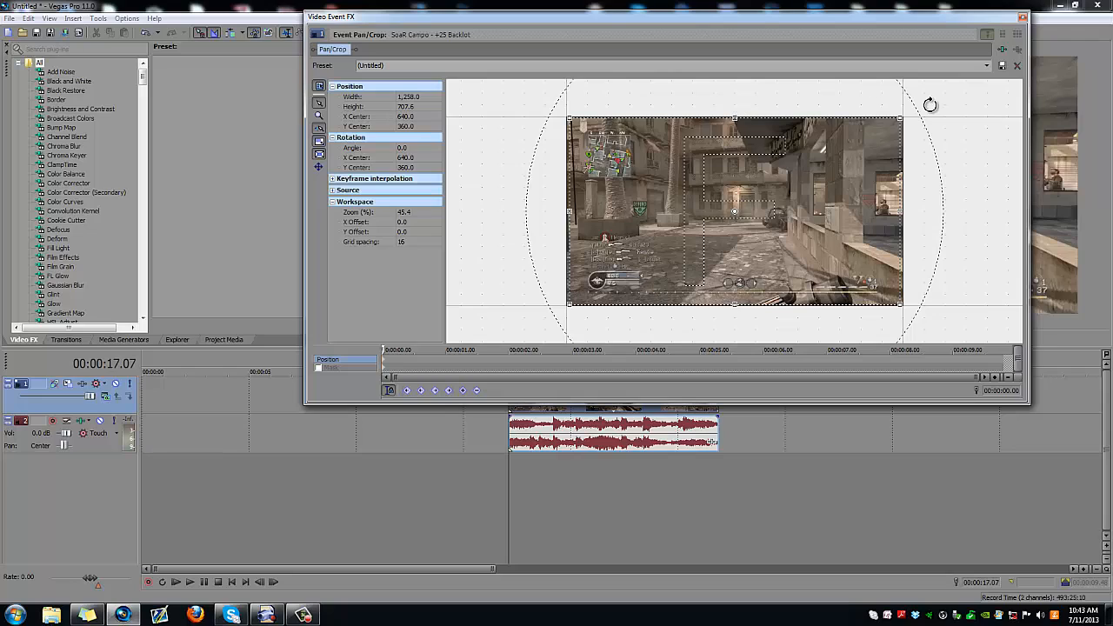
click(1023, 17)
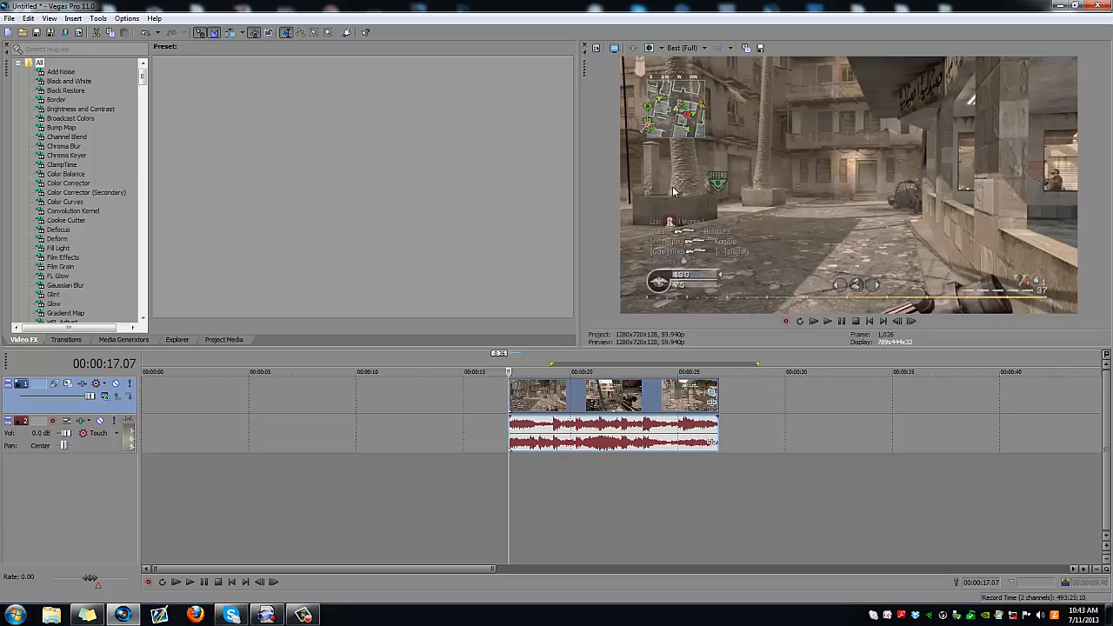
- Review the project's video, audio, ruler, summary and audio CD properties without applying any changes
click(595, 48)
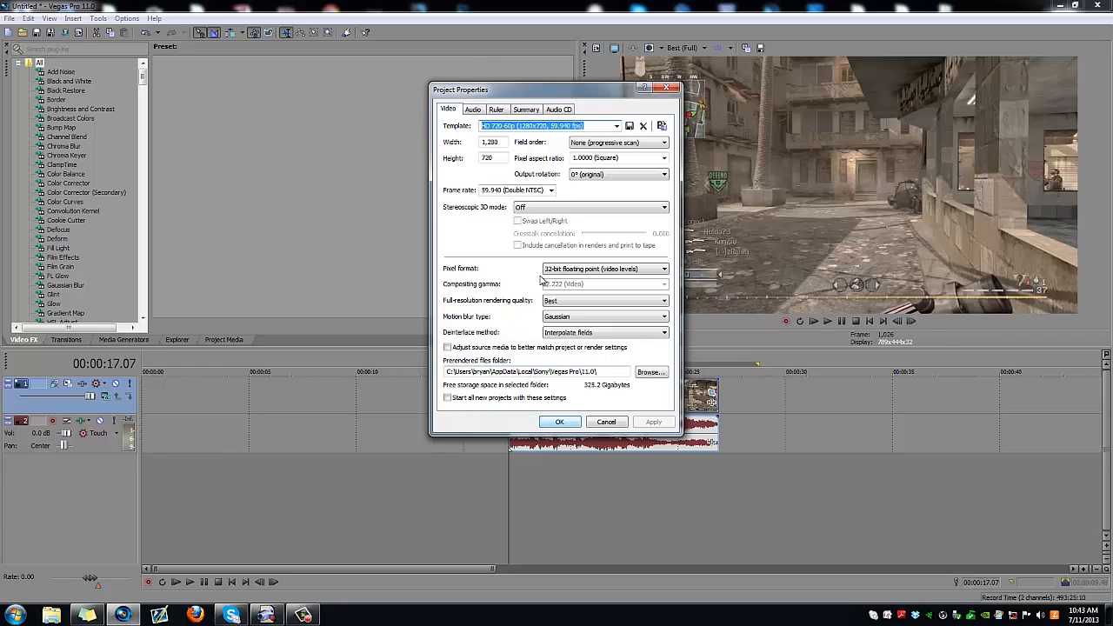
click(474, 110)
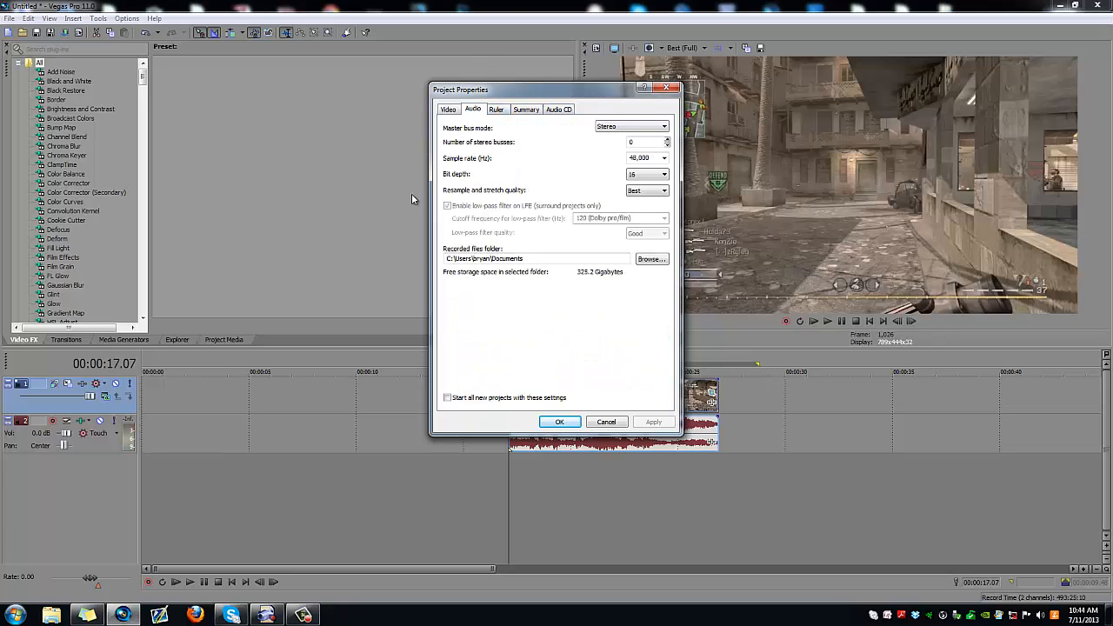
click(496, 110)
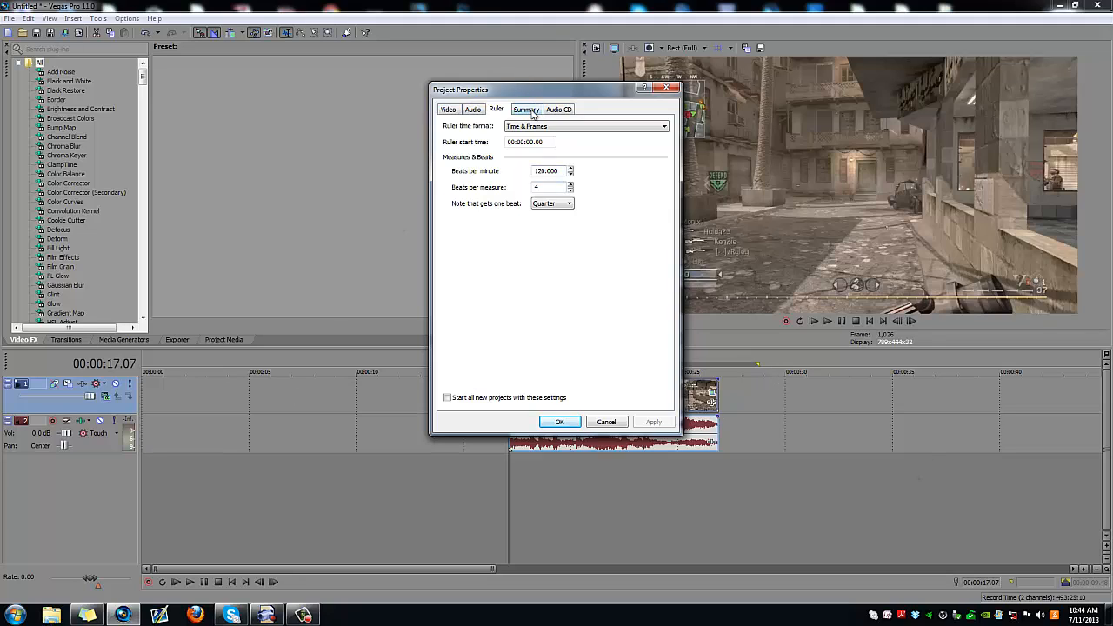
click(530, 110)
click(559, 109)
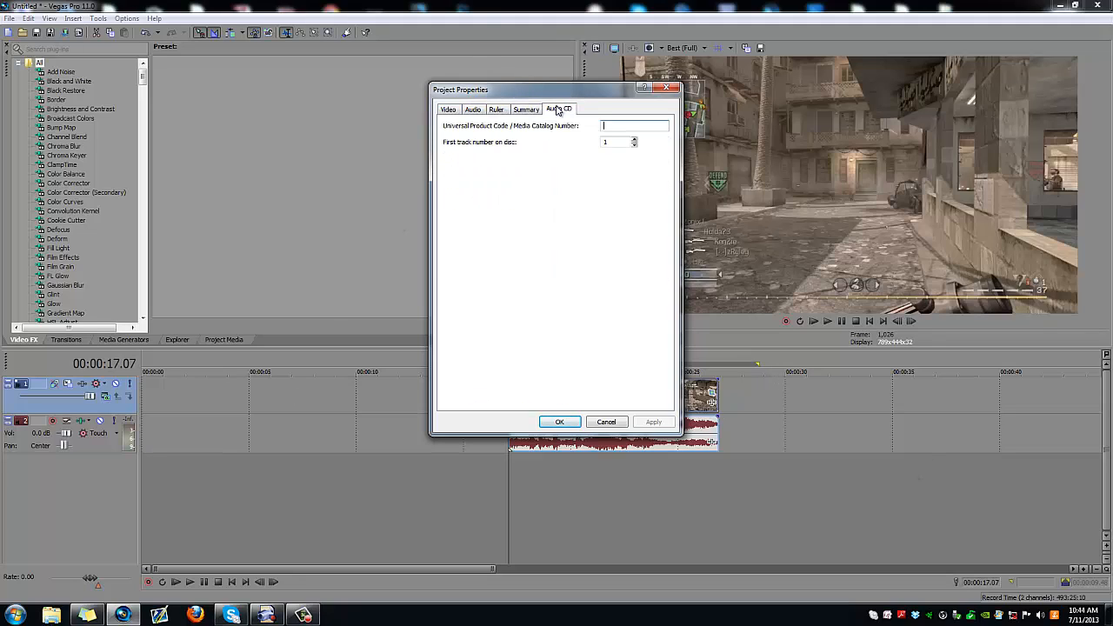
click(454, 111)
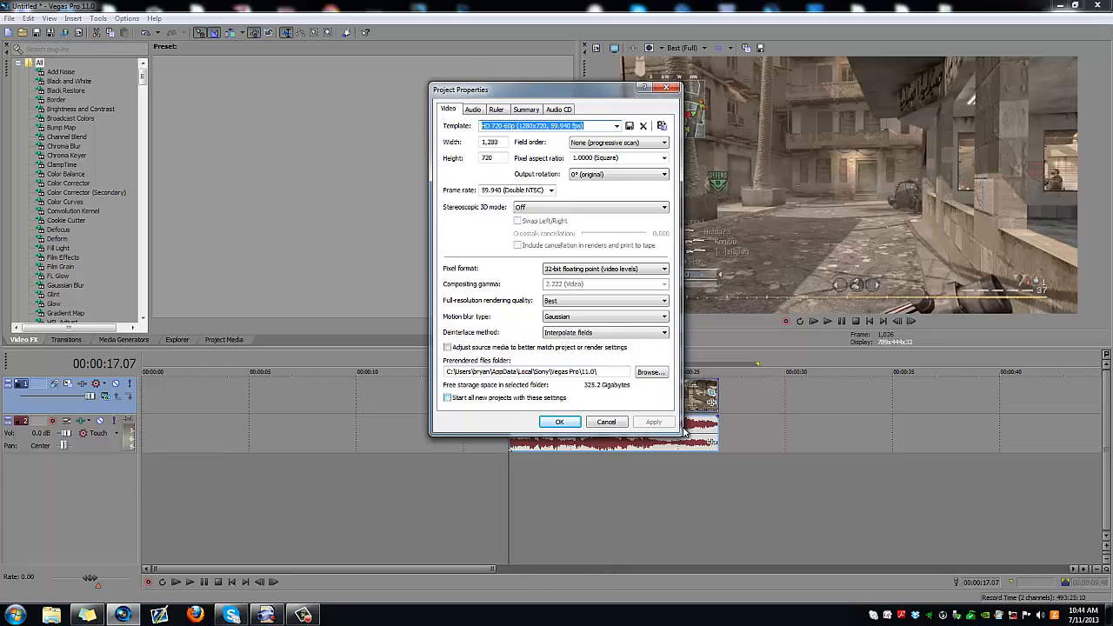
click(471, 402)
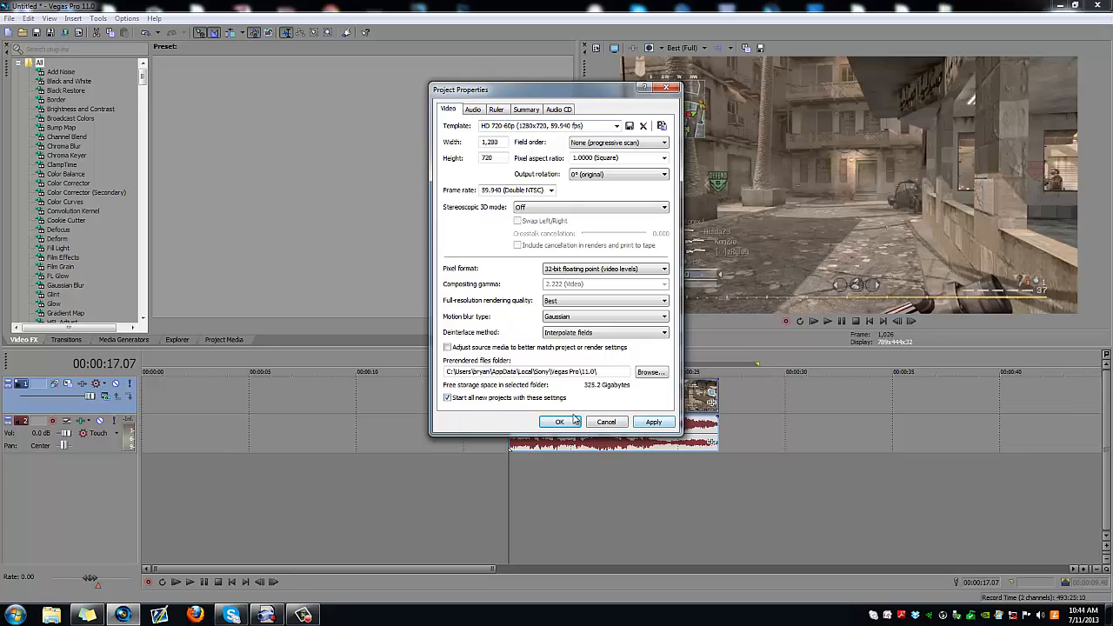
click(613, 423)
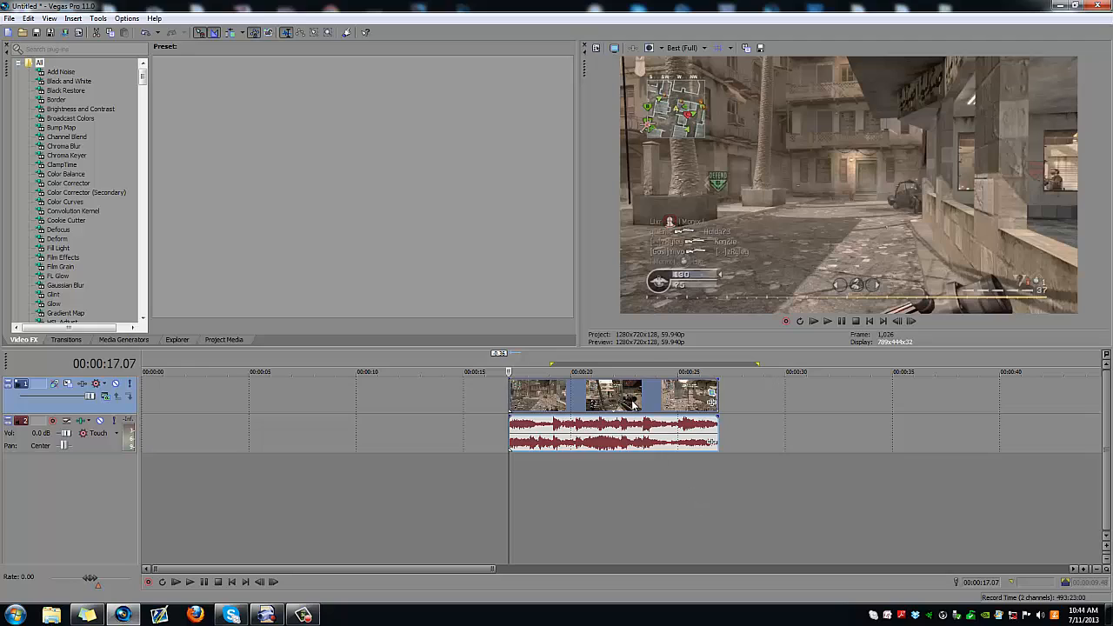
- Set the loop region to span the entire clip, from 00:00:17.07 to 00:00:26.55
drag(619, 366, 574, 363)
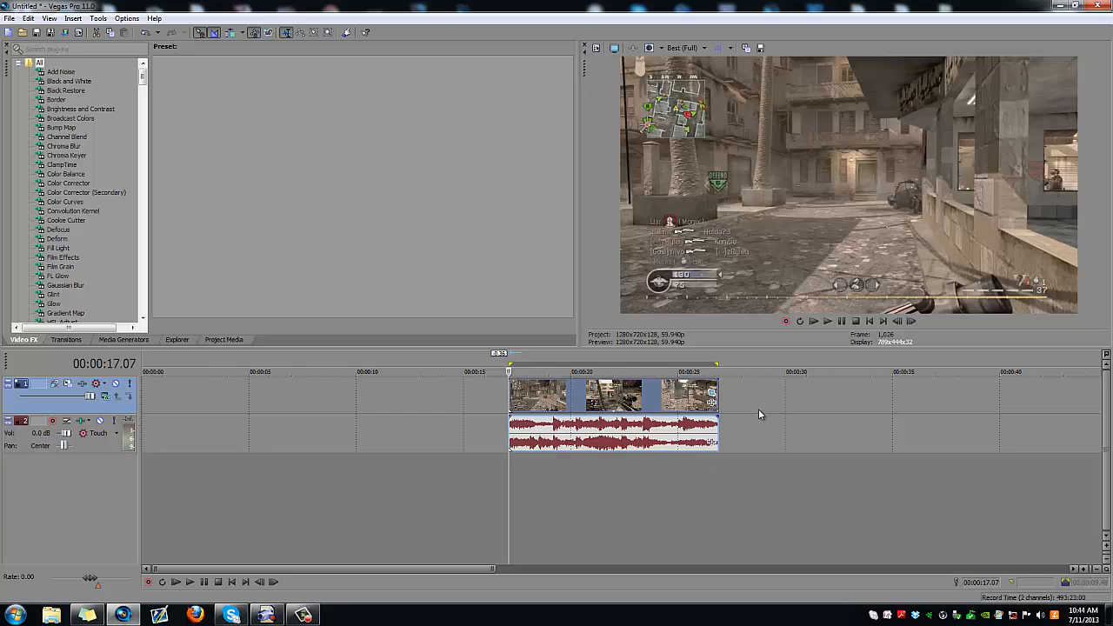
click(734, 408)
drag(509, 463, 719, 466)
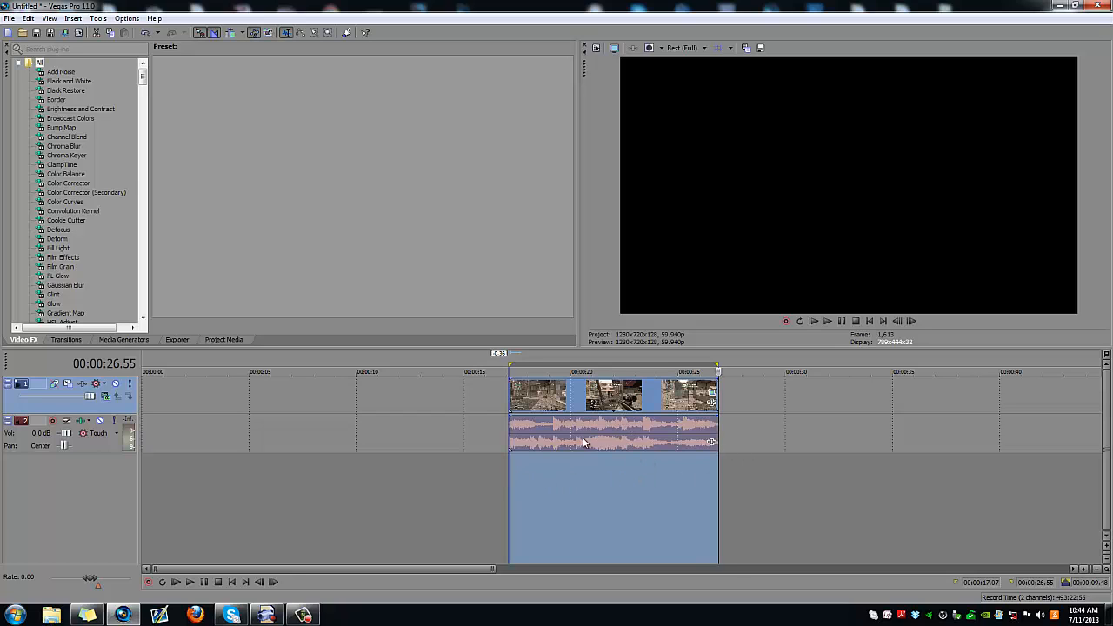
click(596, 404)
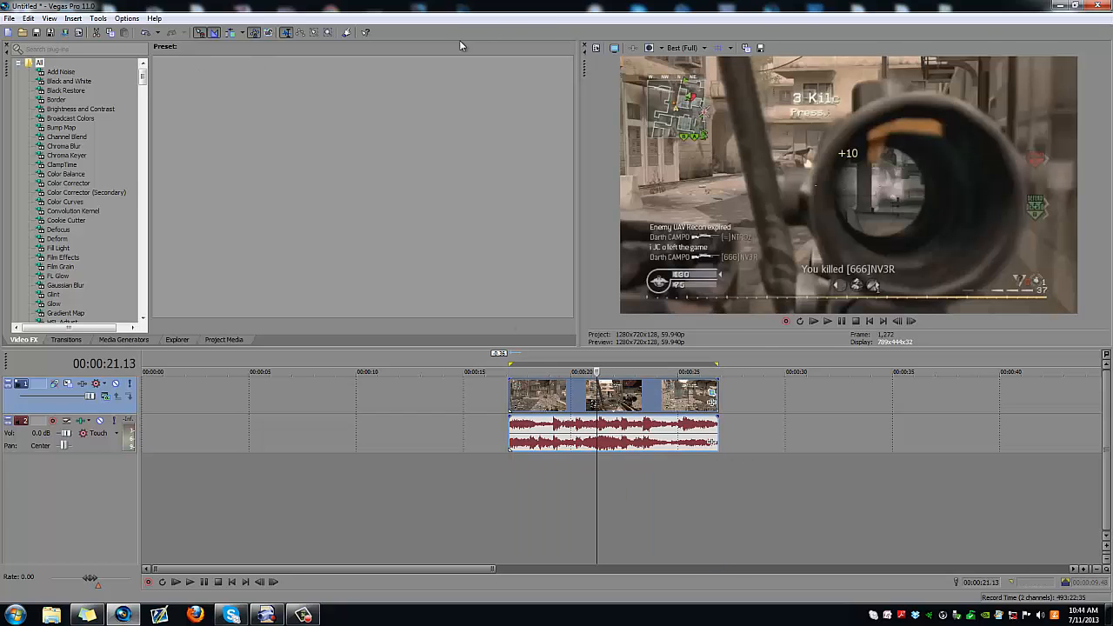
- Lower the preview quality to Preview (Half) and check the footage in the middle of the clip
click(703, 49)
mouse_move(697, 76)
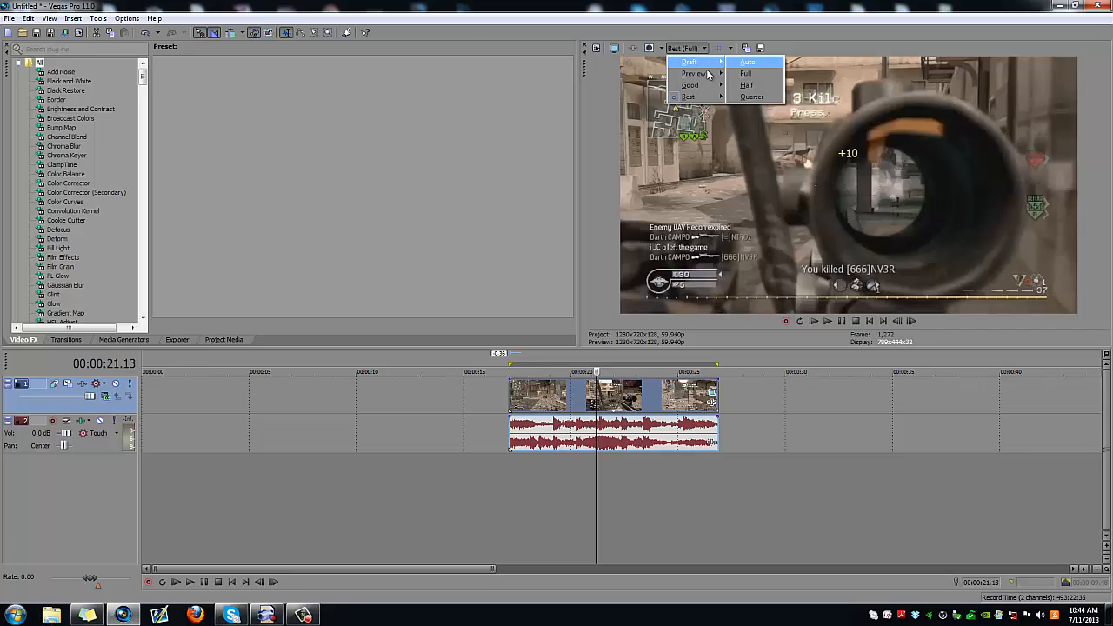
click(746, 85)
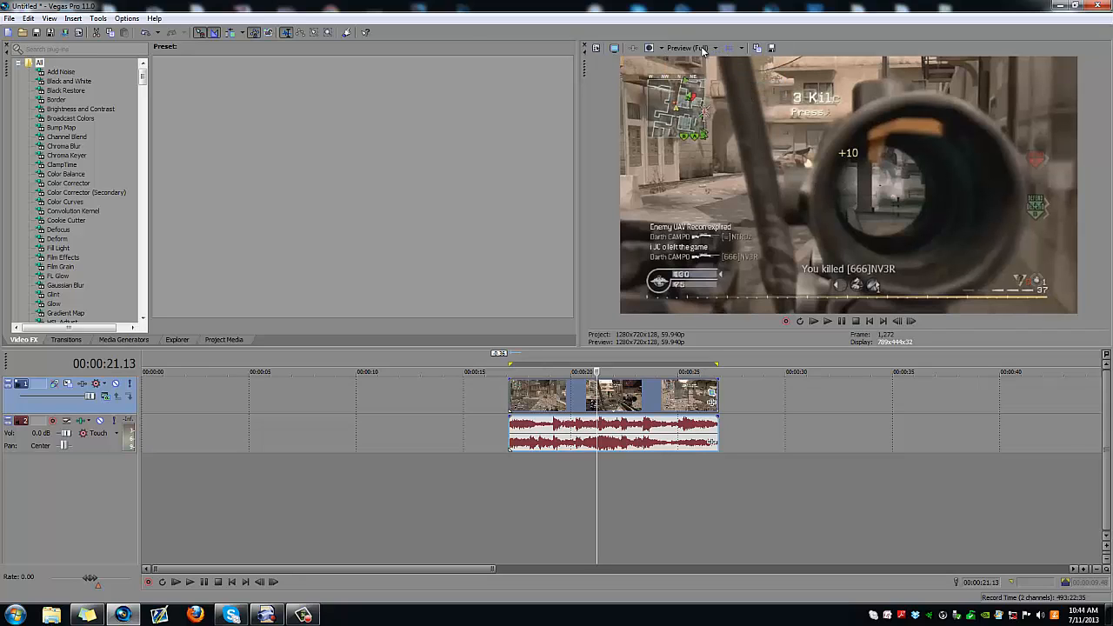
click(691, 48)
click(762, 99)
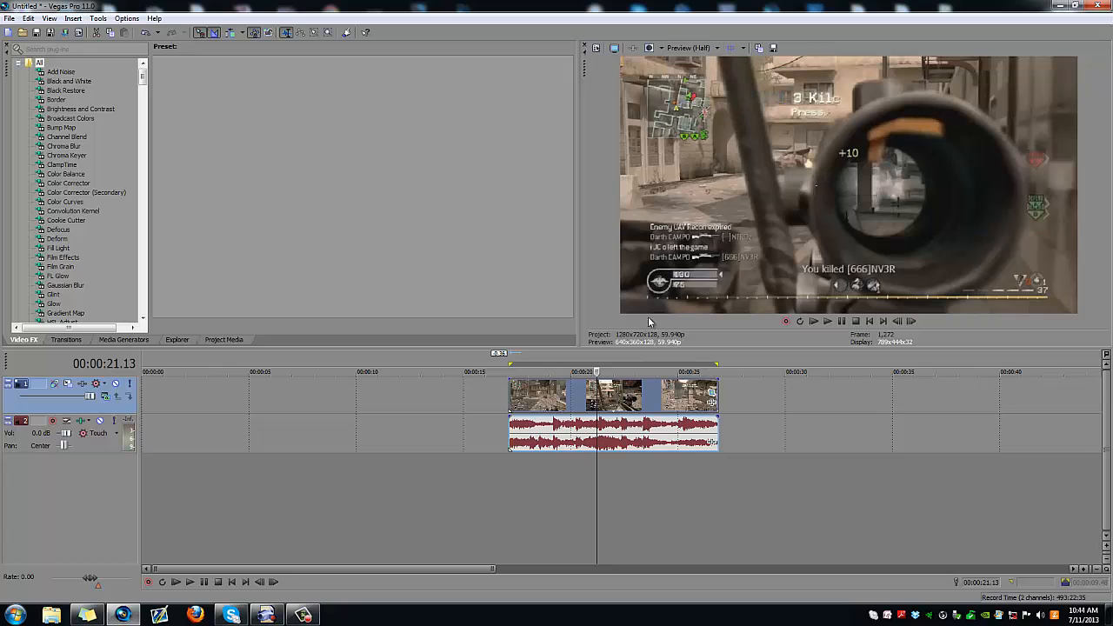
click(568, 389)
click(613, 397)
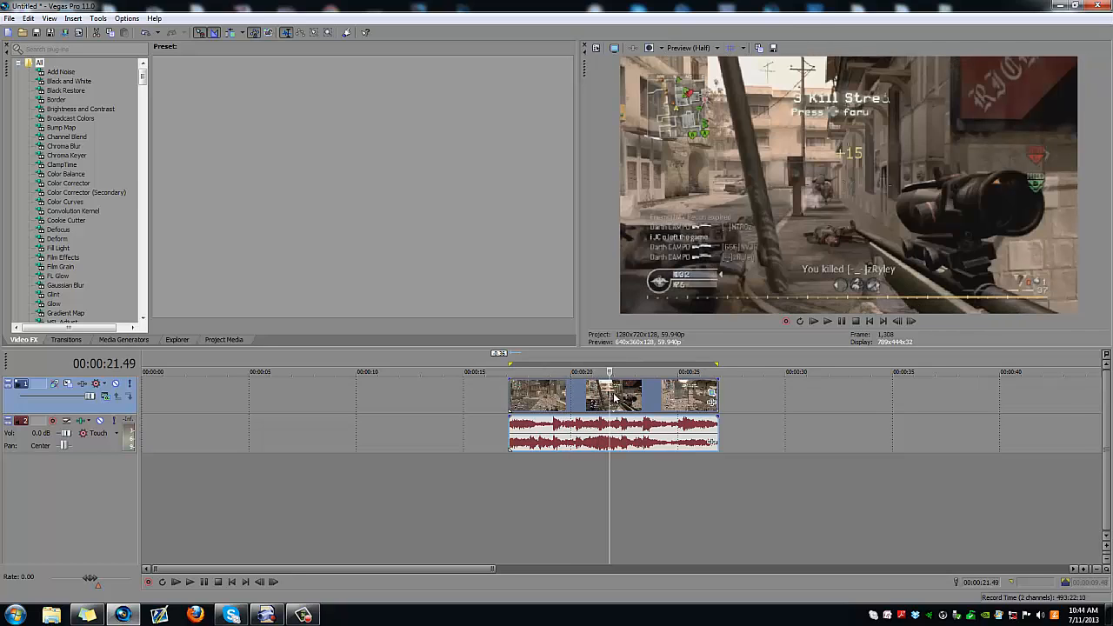
- Set the video preview quality back to Best (Full)
click(692, 48)
mouse_move(688, 96)
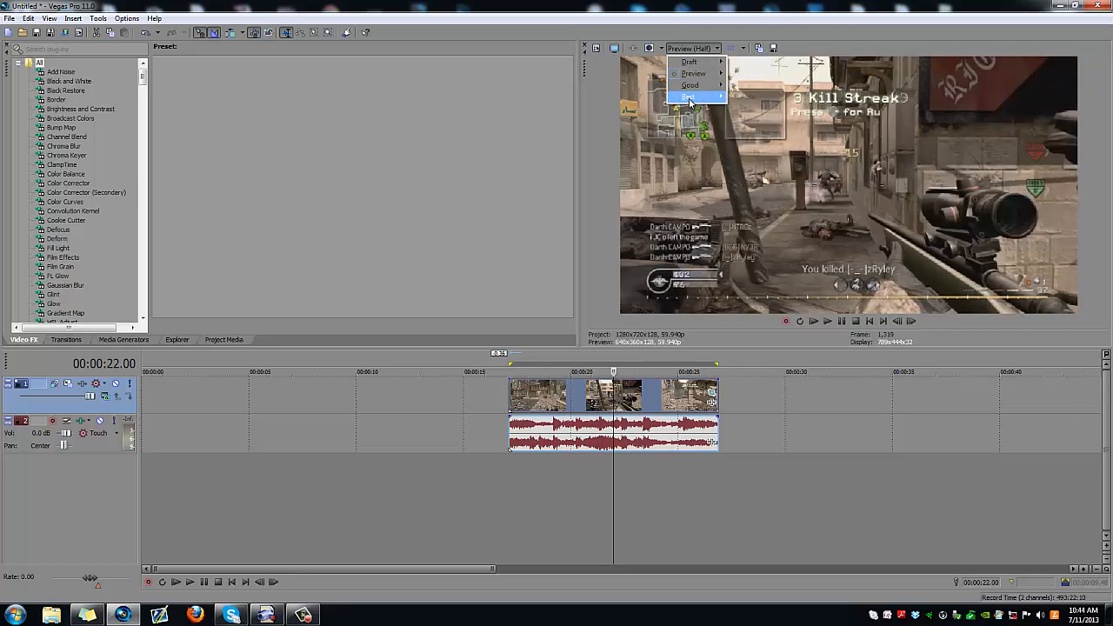
click(745, 108)
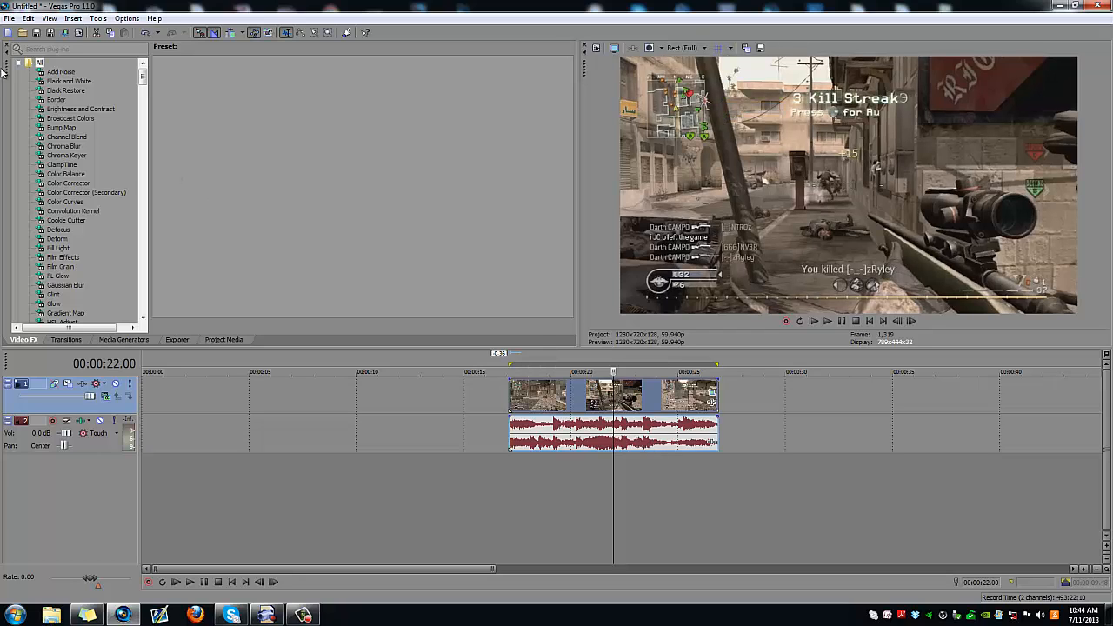
- Open the Render As settings, select the HDPVR output template and review its custom settings
click(9, 18)
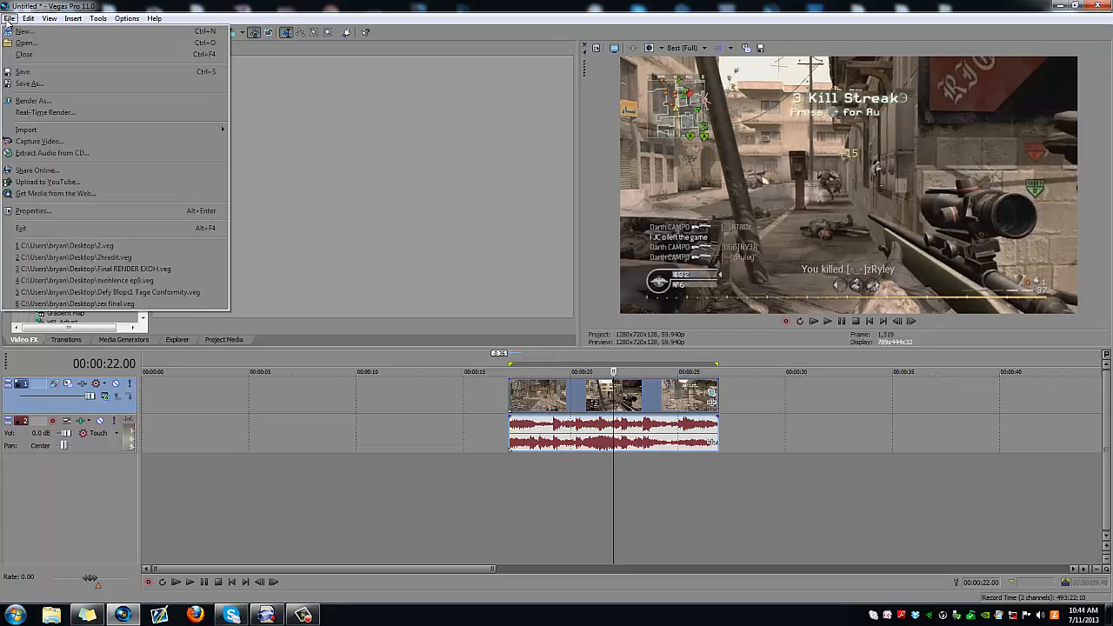
click(42, 102)
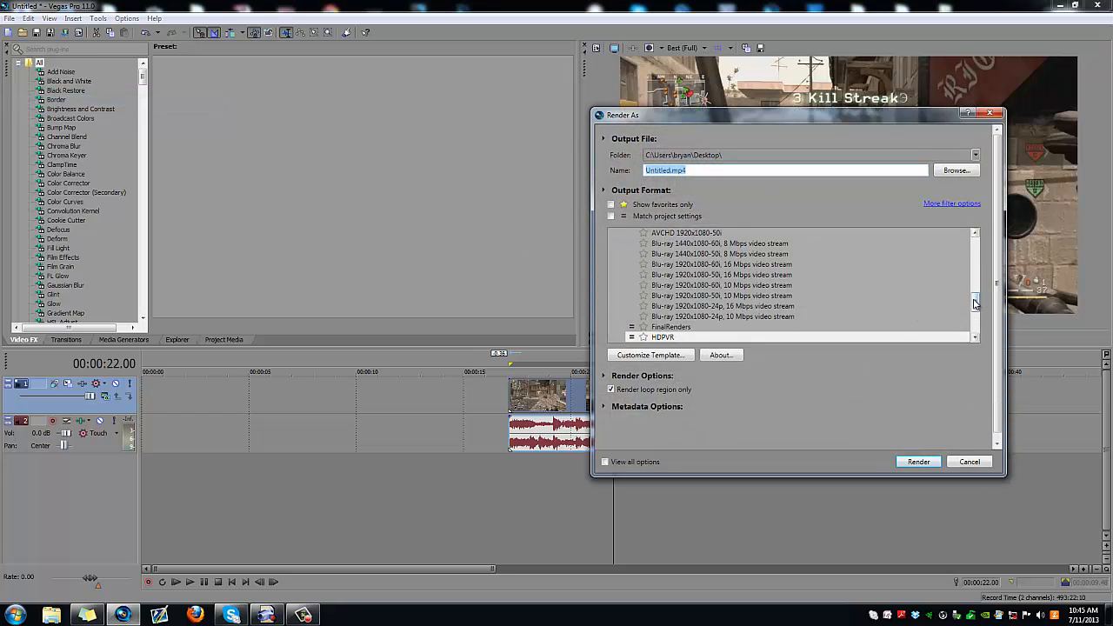
scroll(975, 302, down, 1)
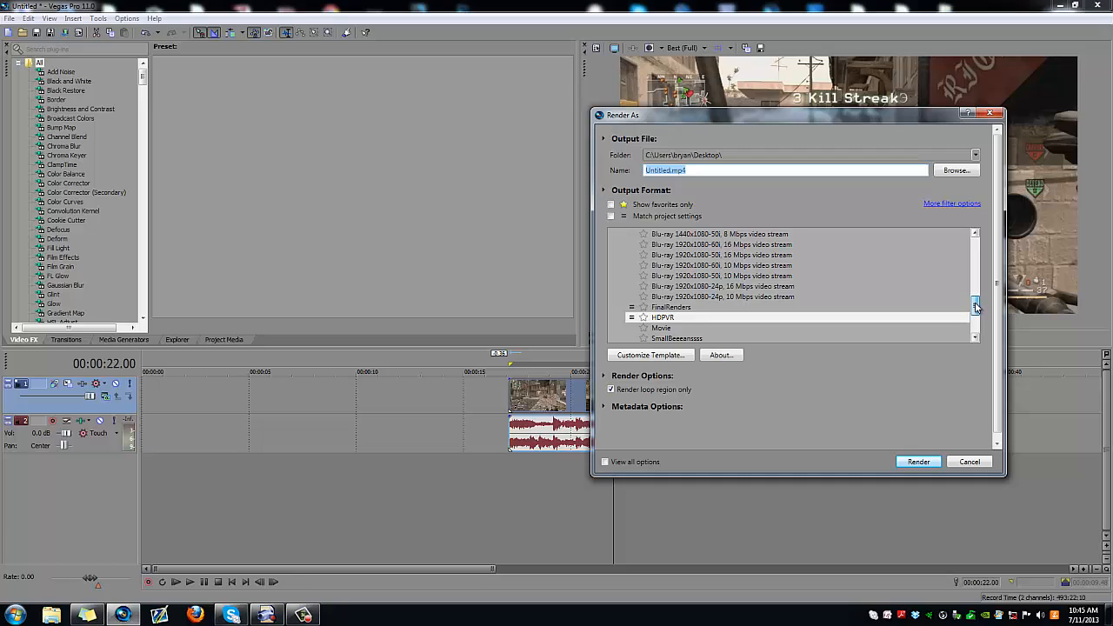
click(661, 320)
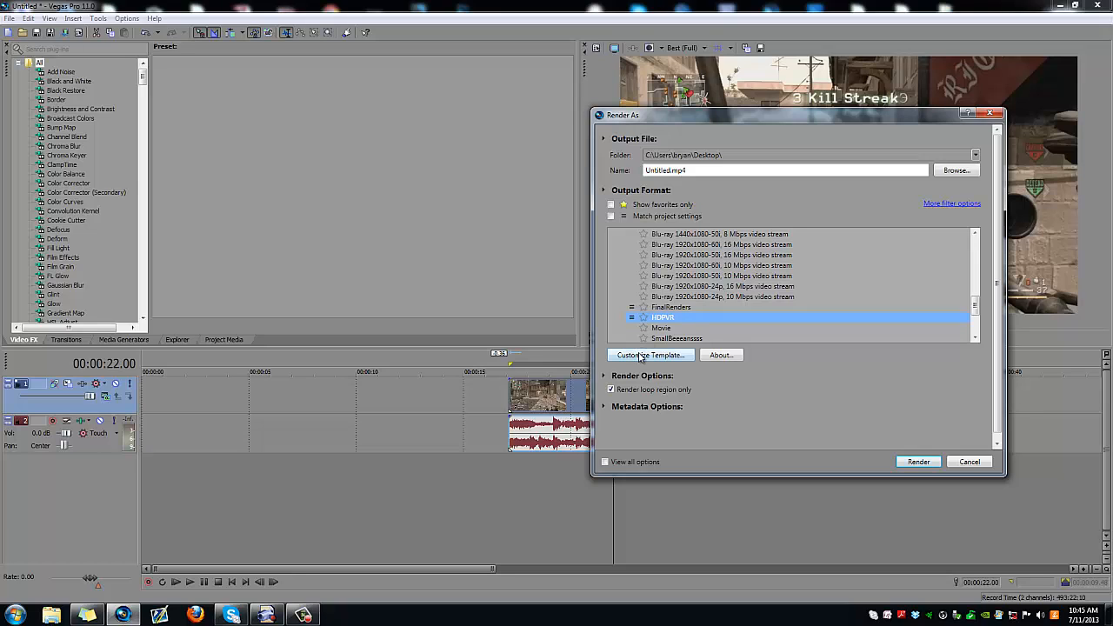
click(640, 355)
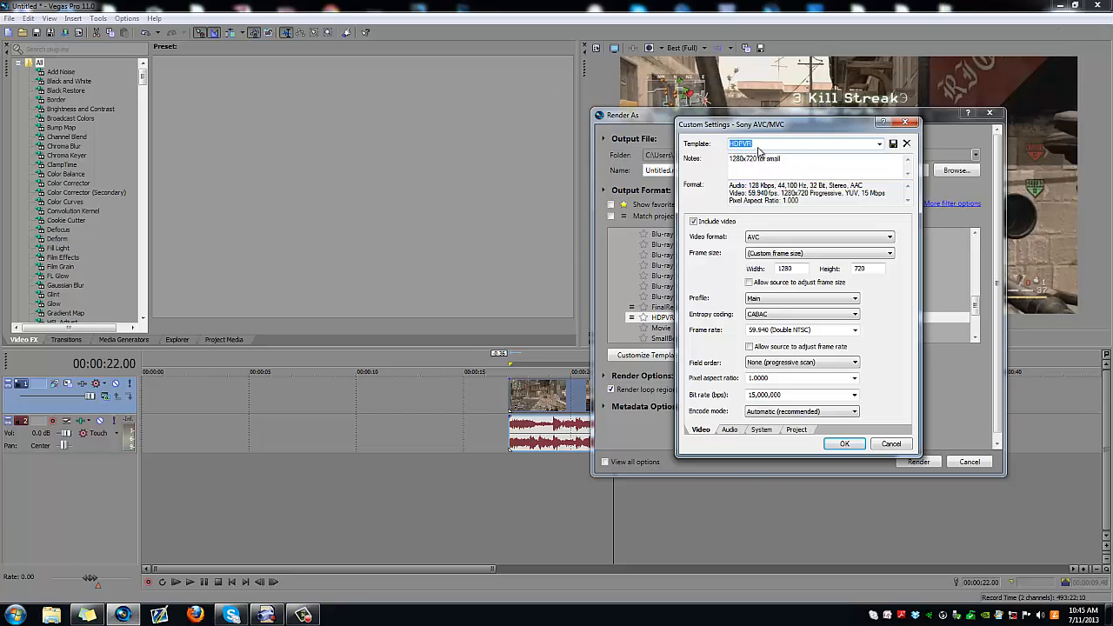
click(909, 122)
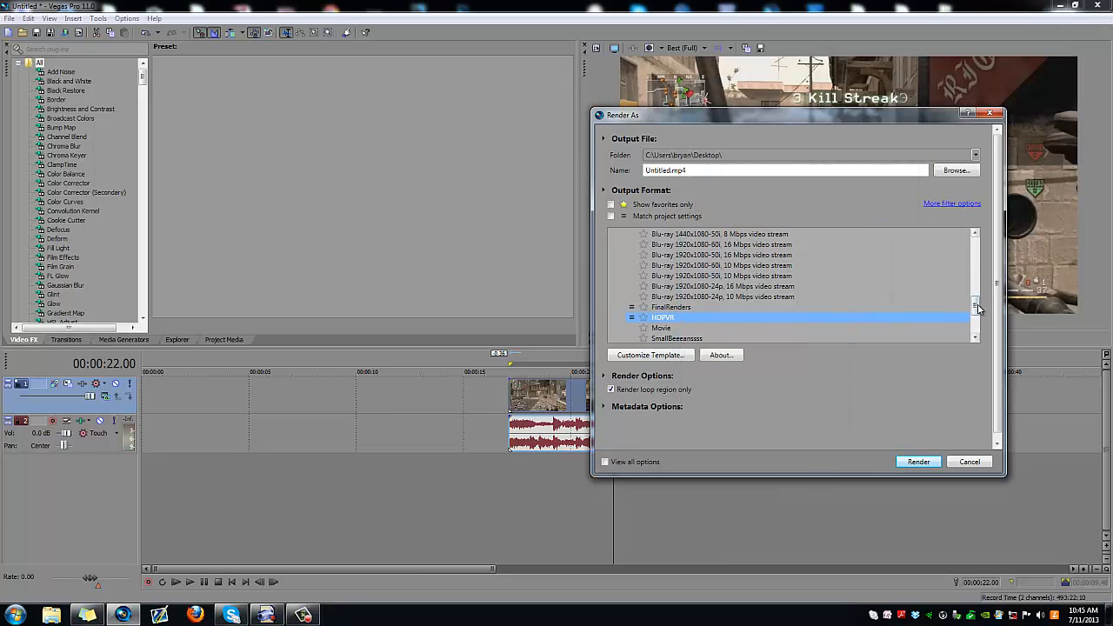
- Open the custom settings of the Memory Stick PSP full screen - 1128 Kbps template and close them without changes
drag(975, 311, 988, 259)
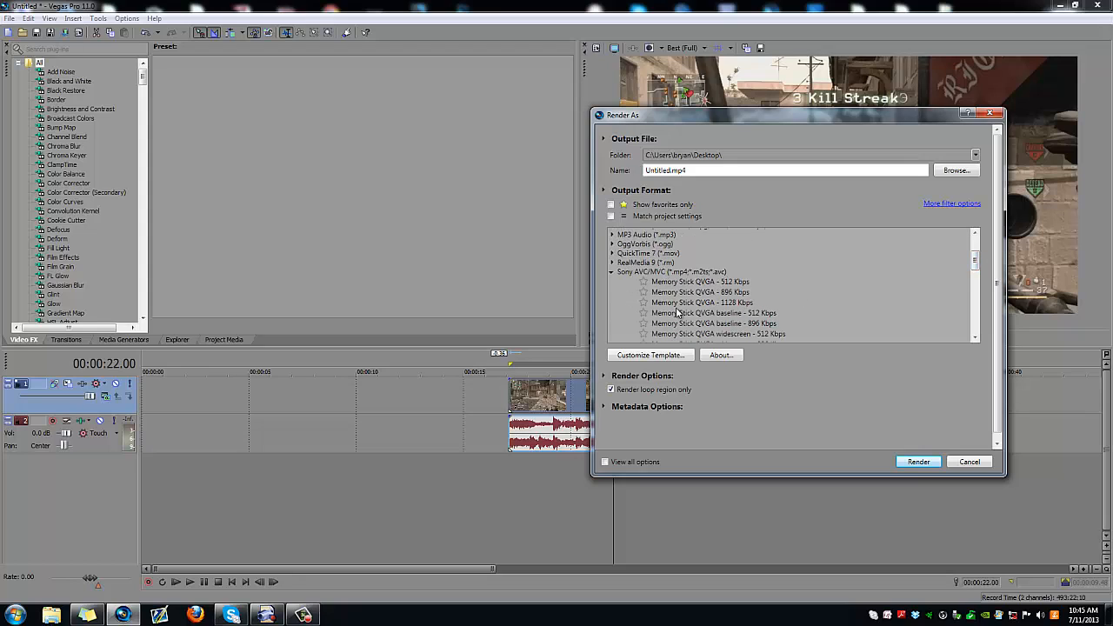
drag(977, 259, 976, 273)
click(730, 290)
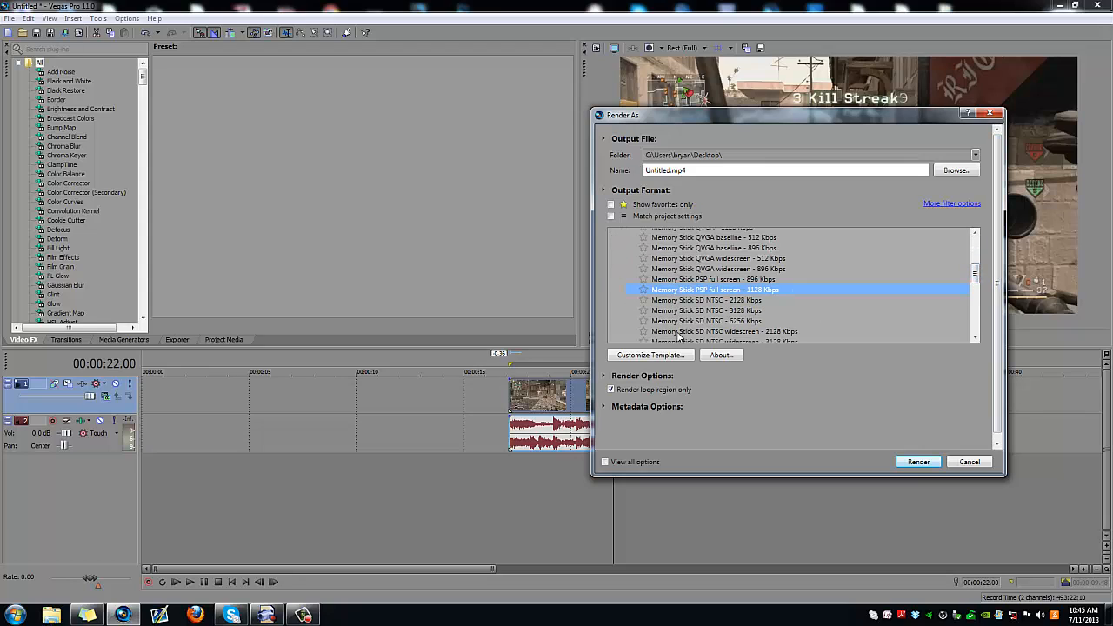
click(643, 355)
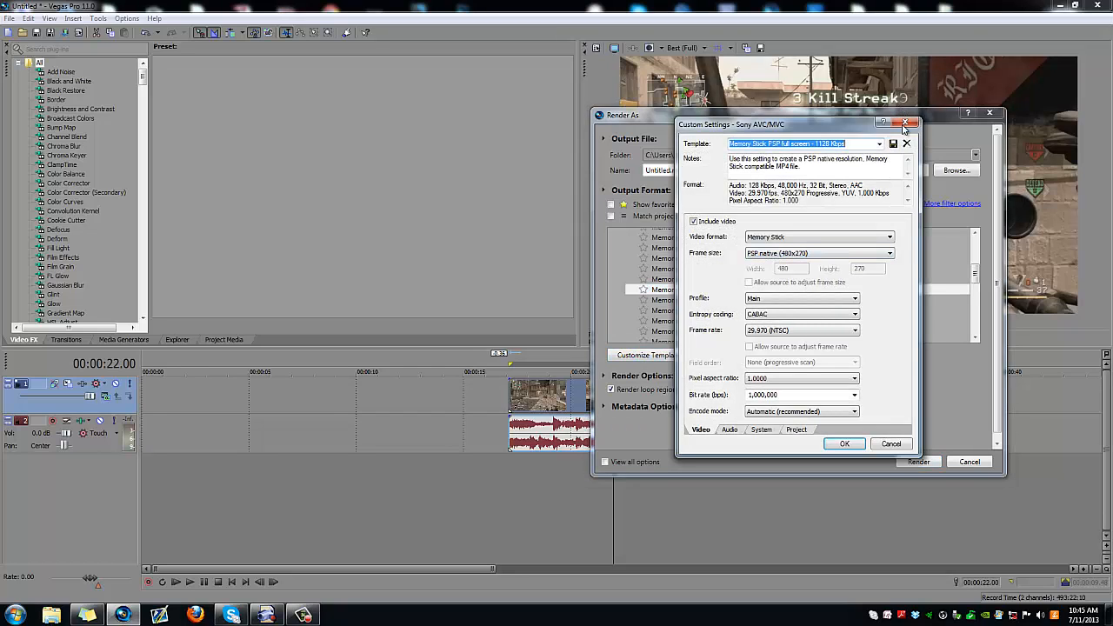
click(905, 123)
- Select the HDPVR template and open its custom settings at the video bit rate
drag(977, 272, 977, 306)
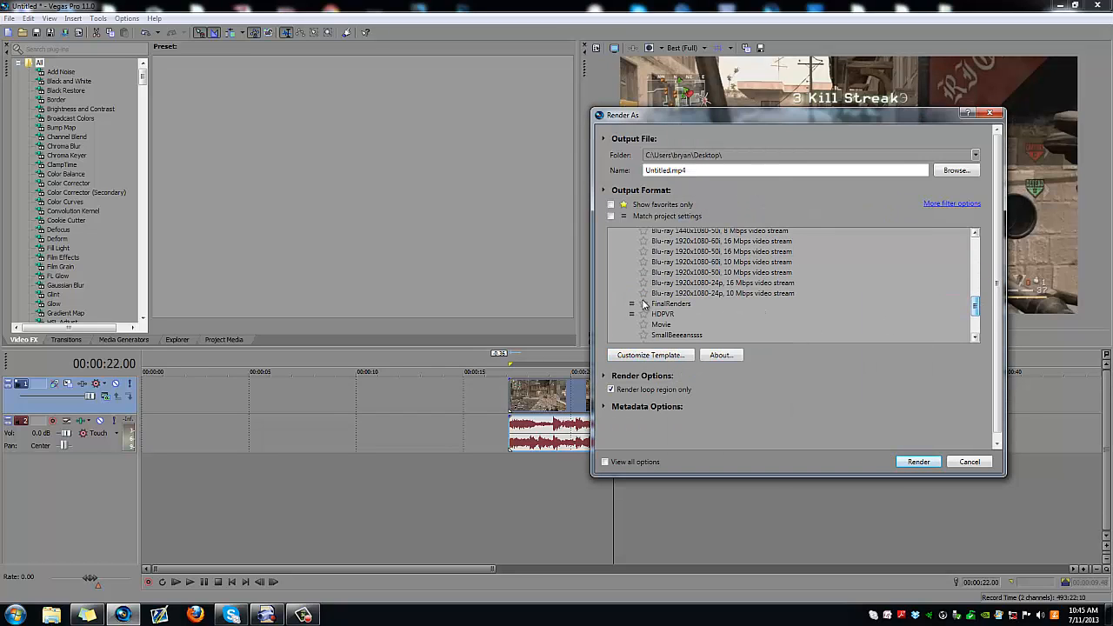
click(669, 315)
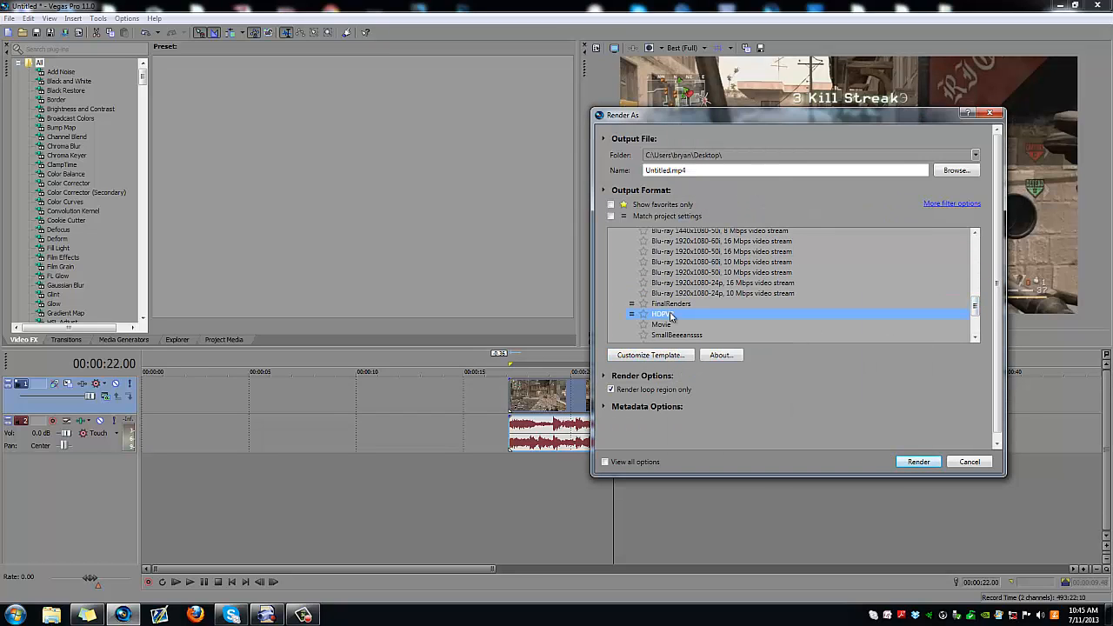
click(658, 355)
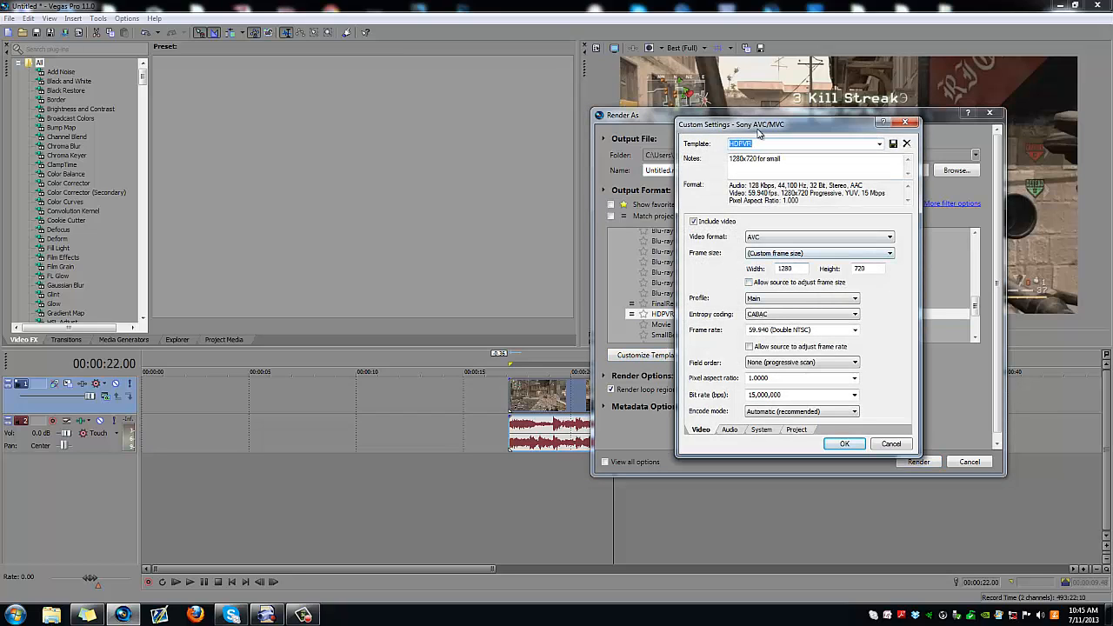
drag(757, 130, 730, 121)
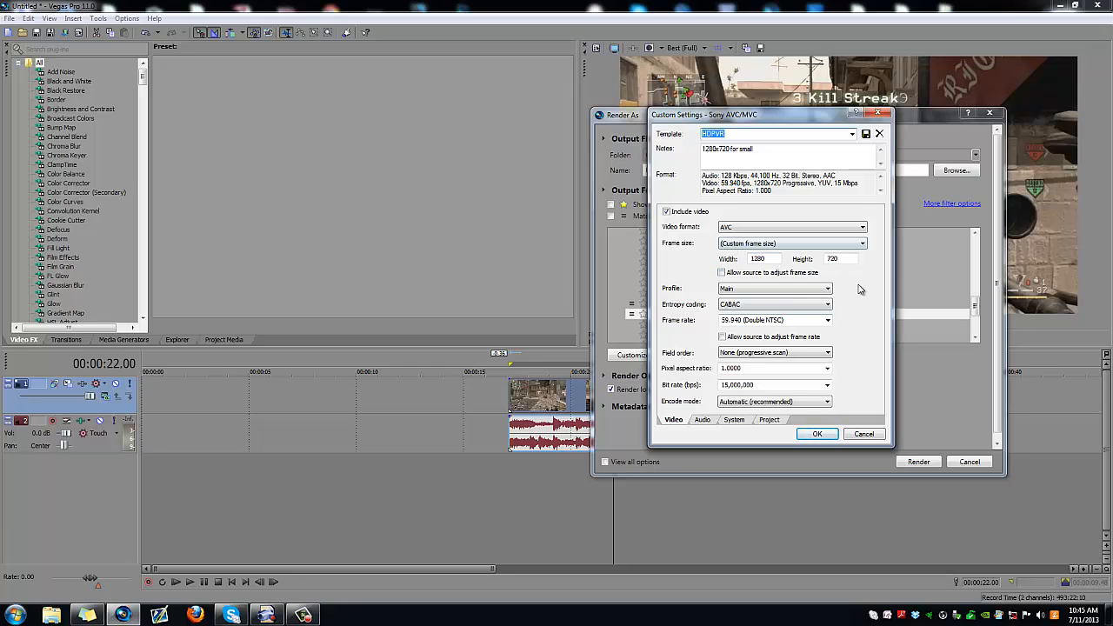
click(727, 384)
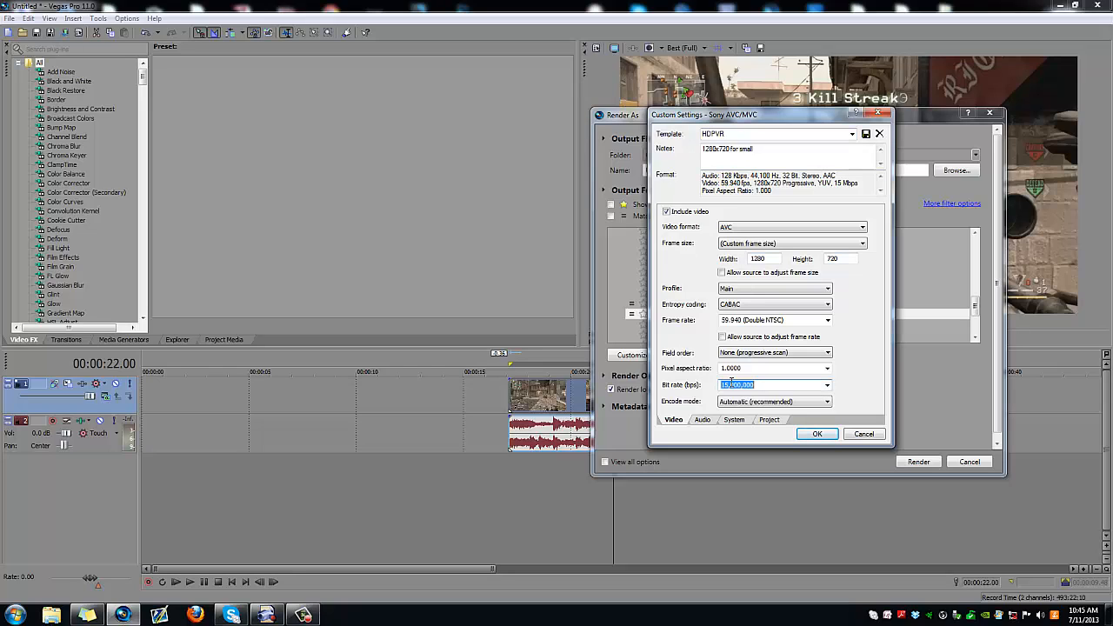
click(729, 384)
- Review the HDPVR template's audio settings and keep MP4 file format (.mp4) as its system format
click(703, 420)
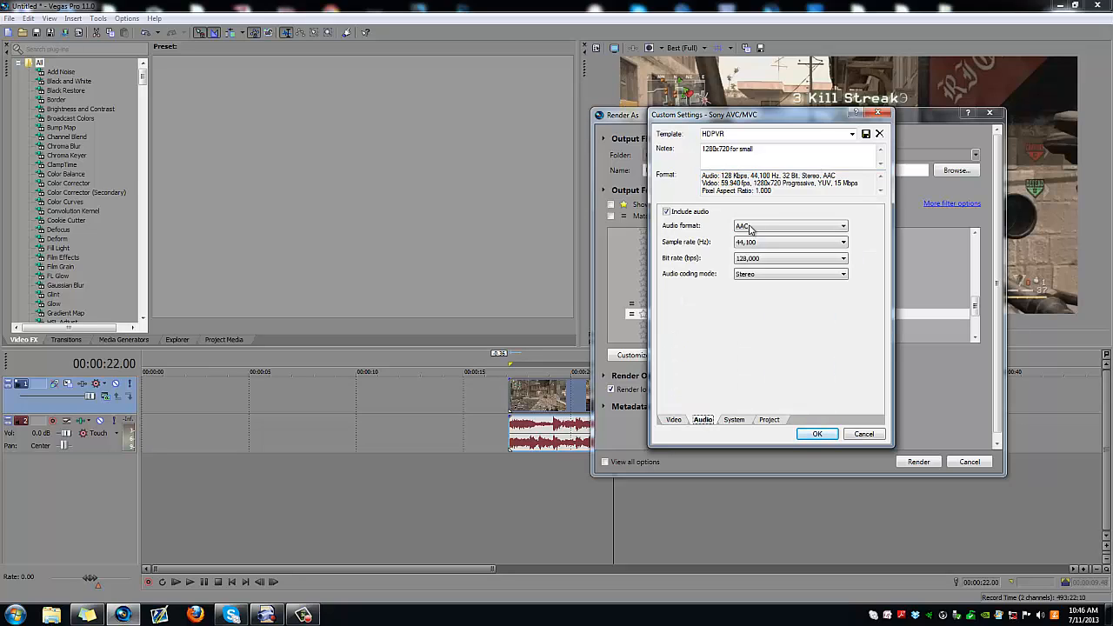
click(733, 420)
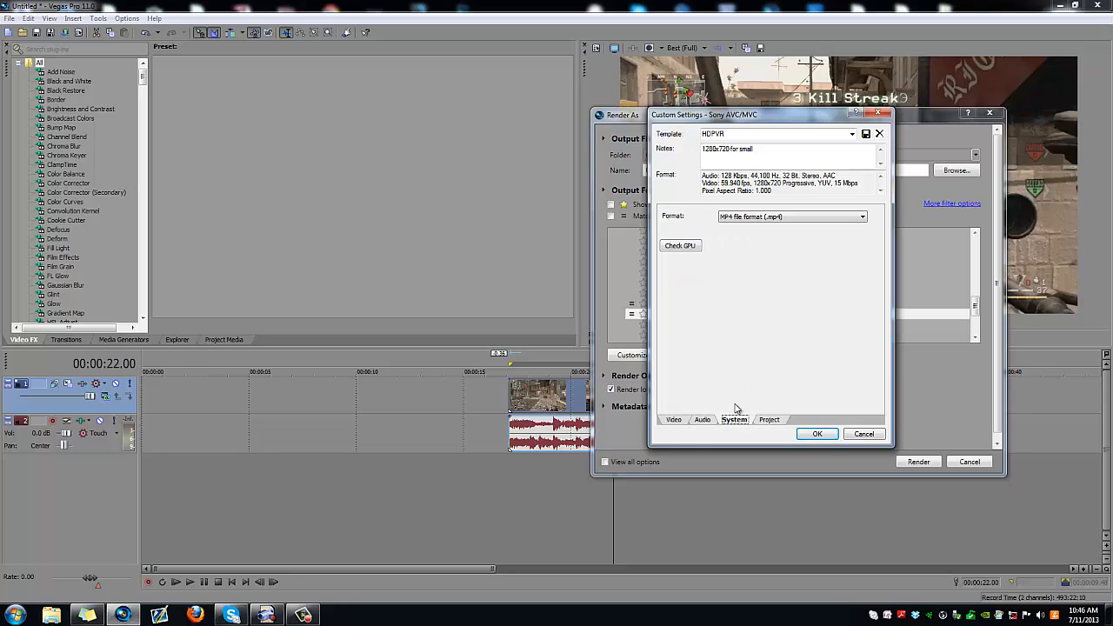
click(793, 217)
click(792, 225)
- Keep the HDPVR template's video rendering quality at Best and accept the custom settings
click(766, 420)
click(770, 218)
click(770, 218)
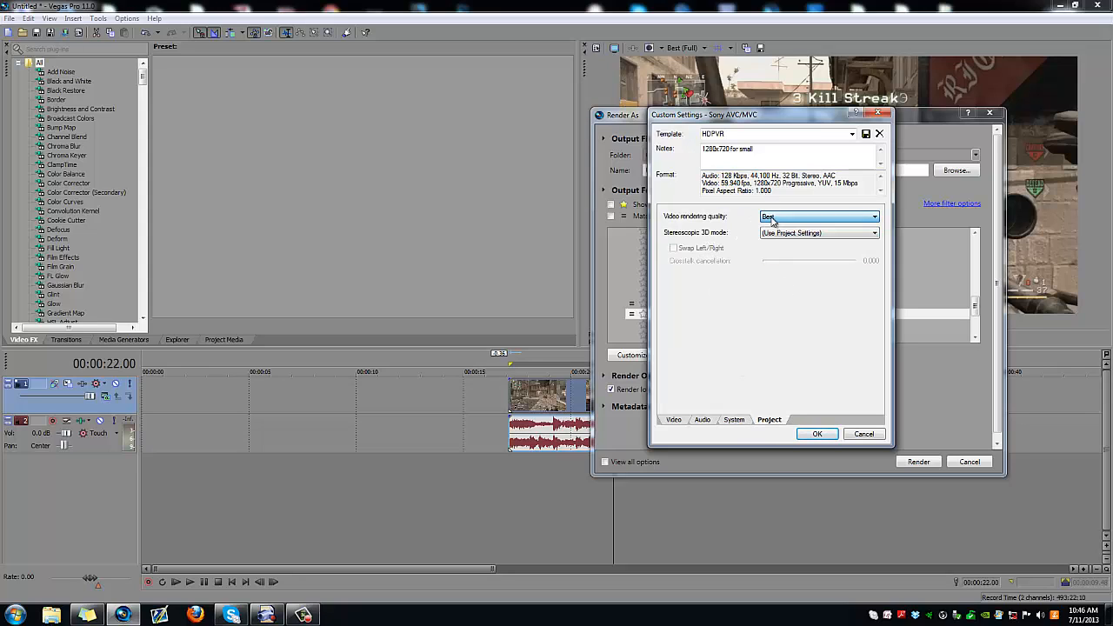
click(771, 218)
click(771, 218)
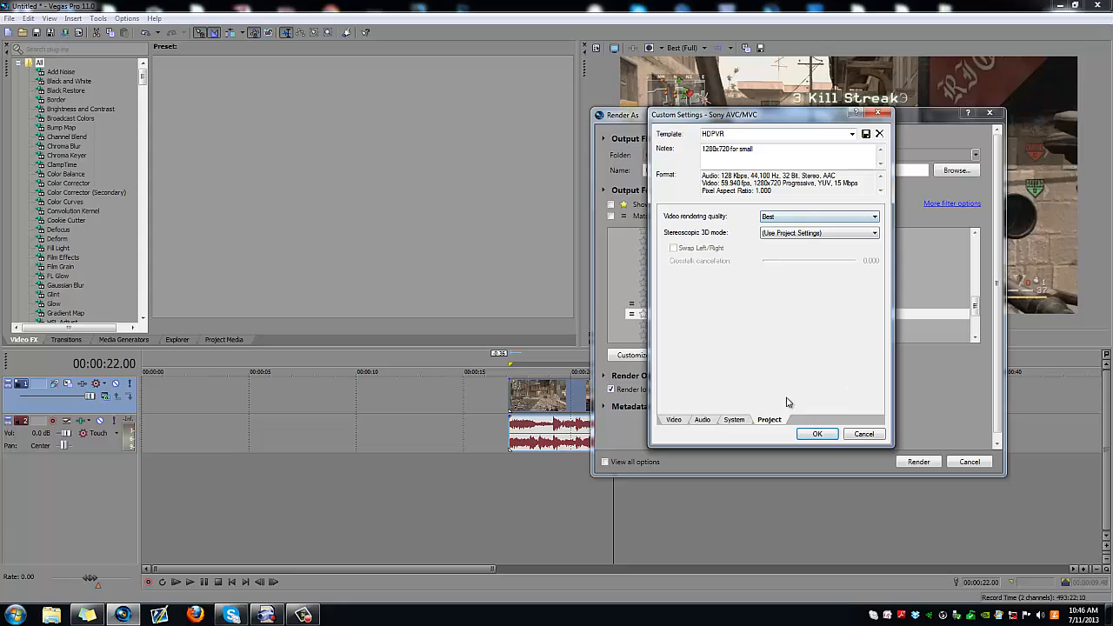
click(675, 422)
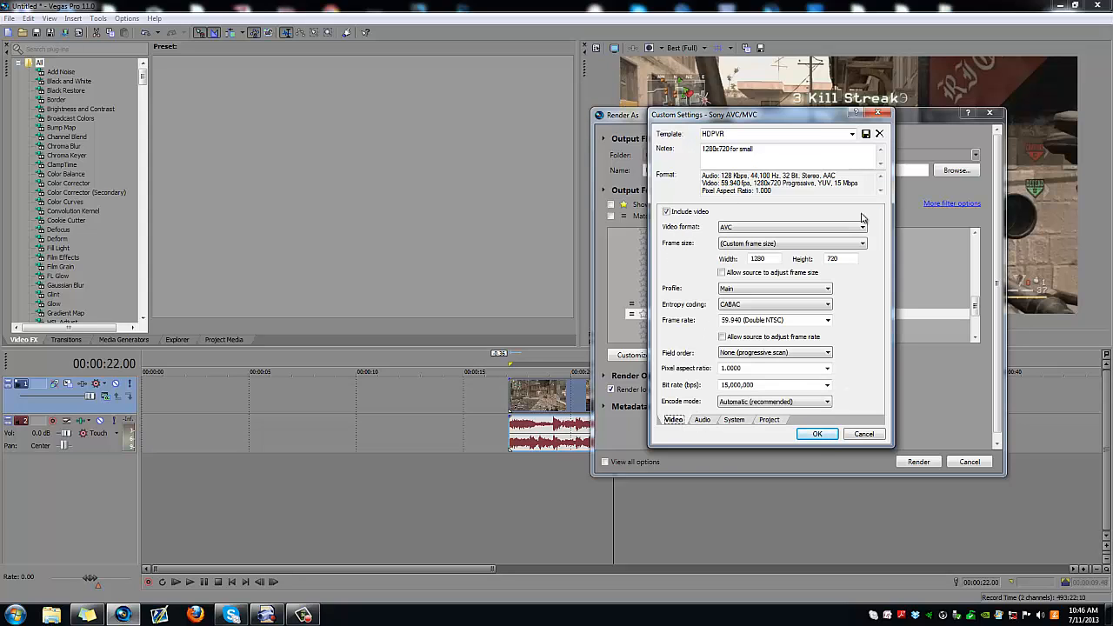
click(817, 433)
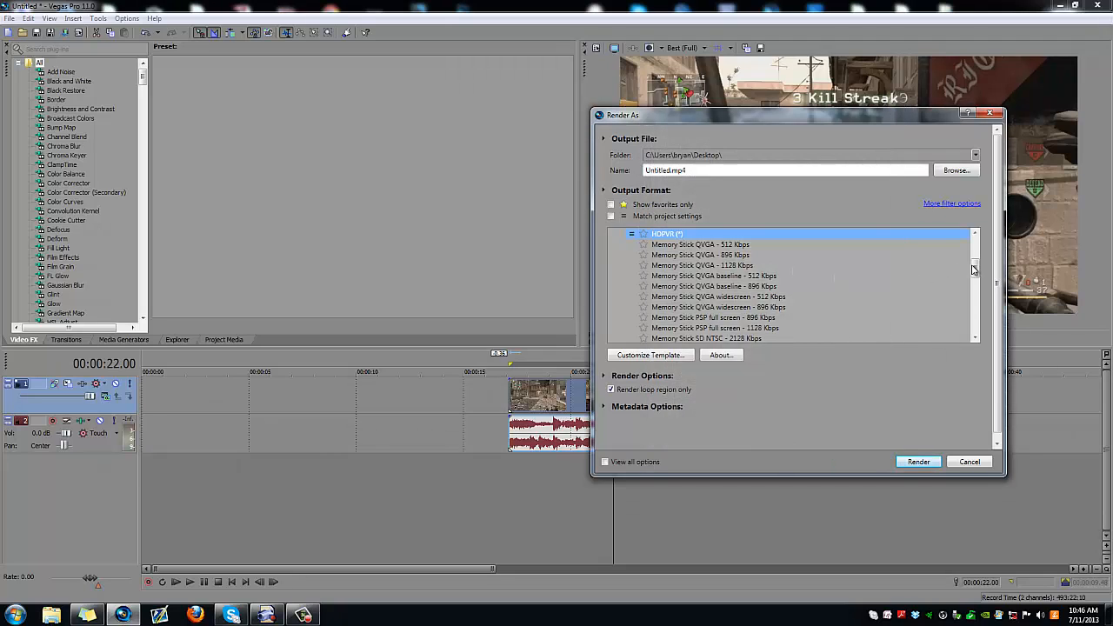
- Reopen the modified HDPVR template's custom settings, check its template name and saving option, and cancel
scroll(973, 278, up, 15)
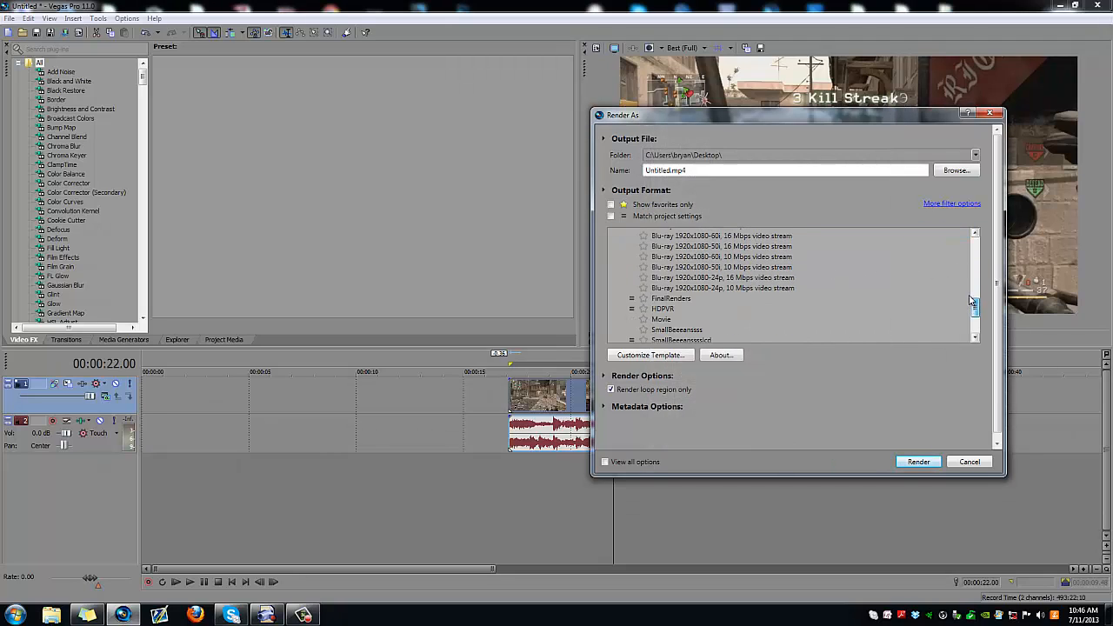
scroll(958, 258, down, 2)
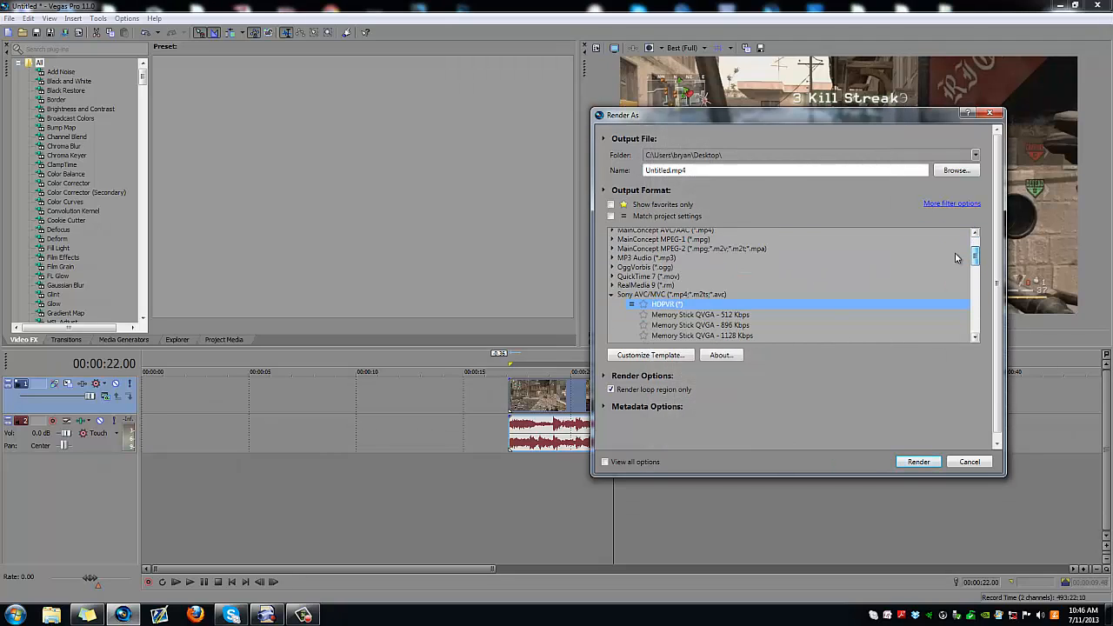
click(650, 354)
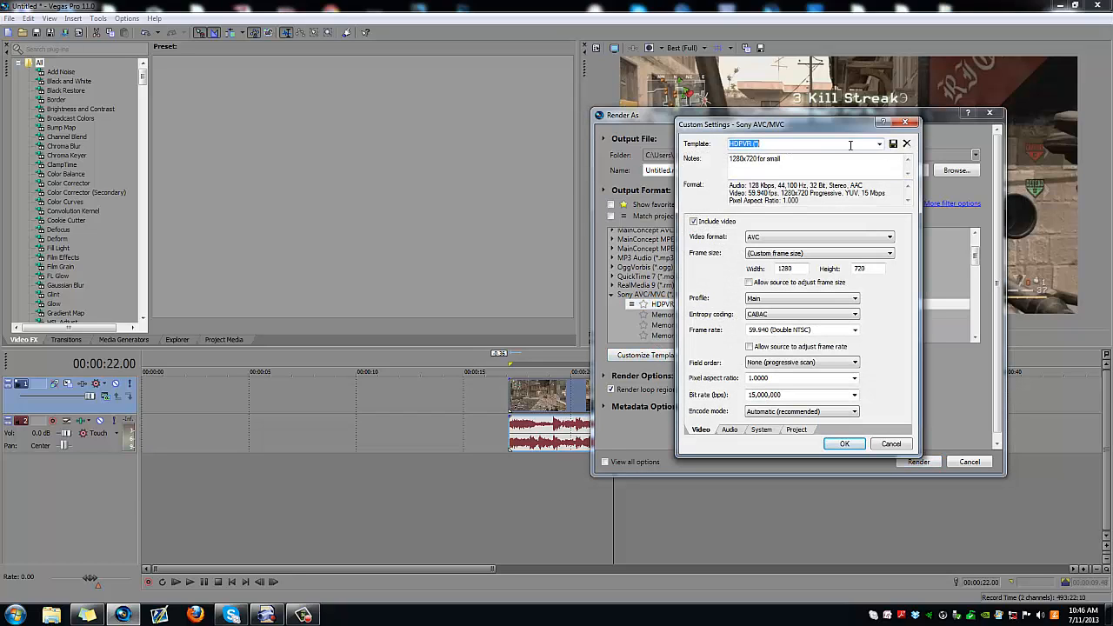
click(850, 146)
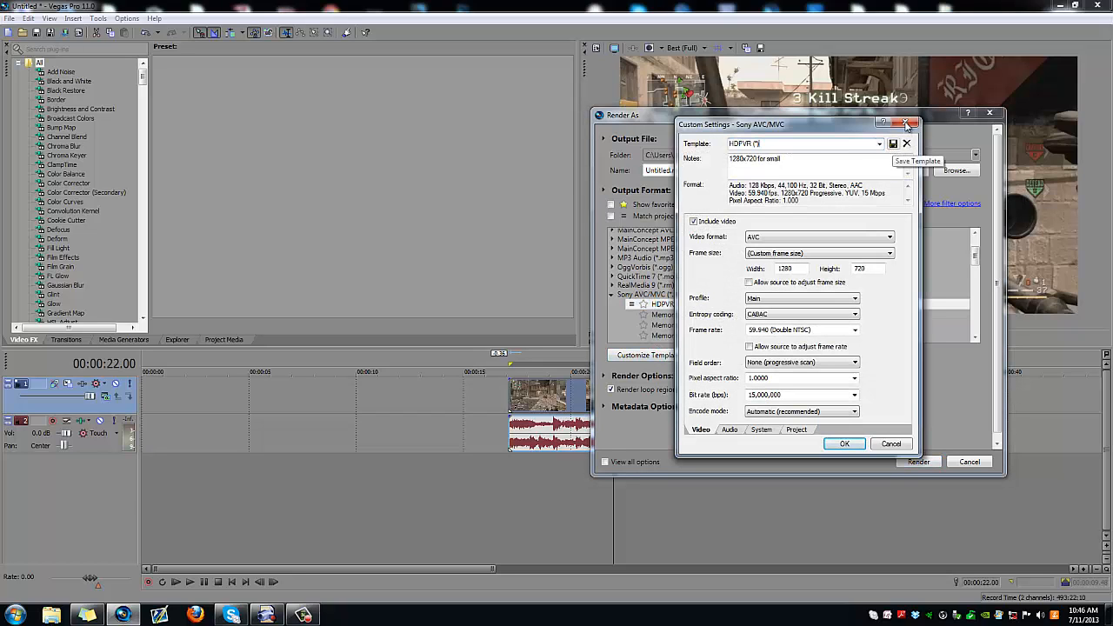
click(890, 444)
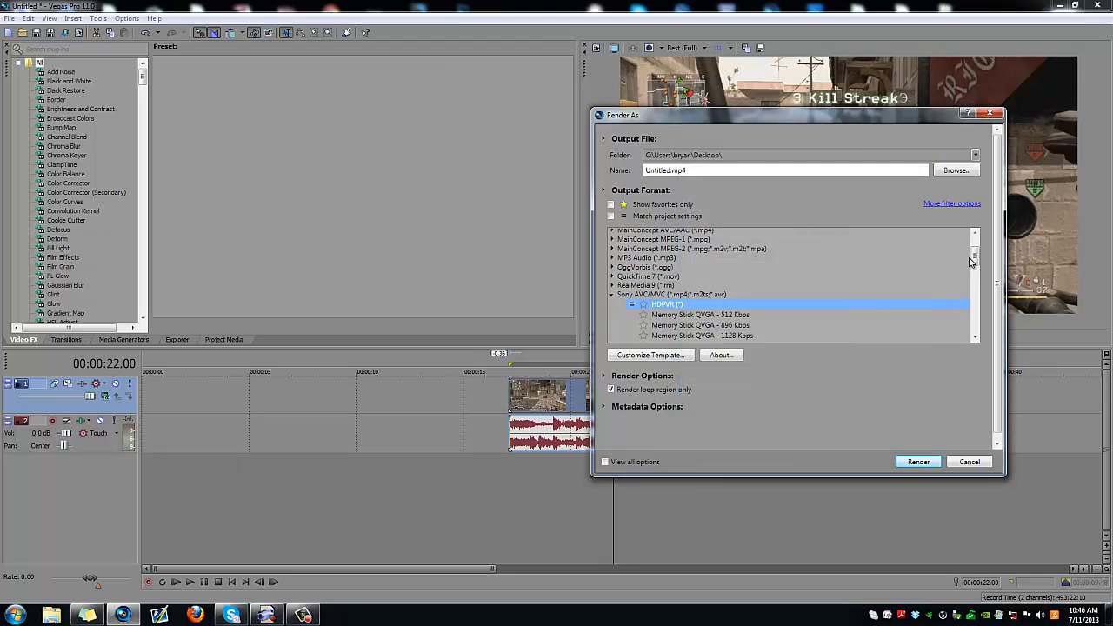
- Open the FinalRenders template's custom settings and set the video bit rate to 10,000,000 bps
scroll(972, 283, down, 10)
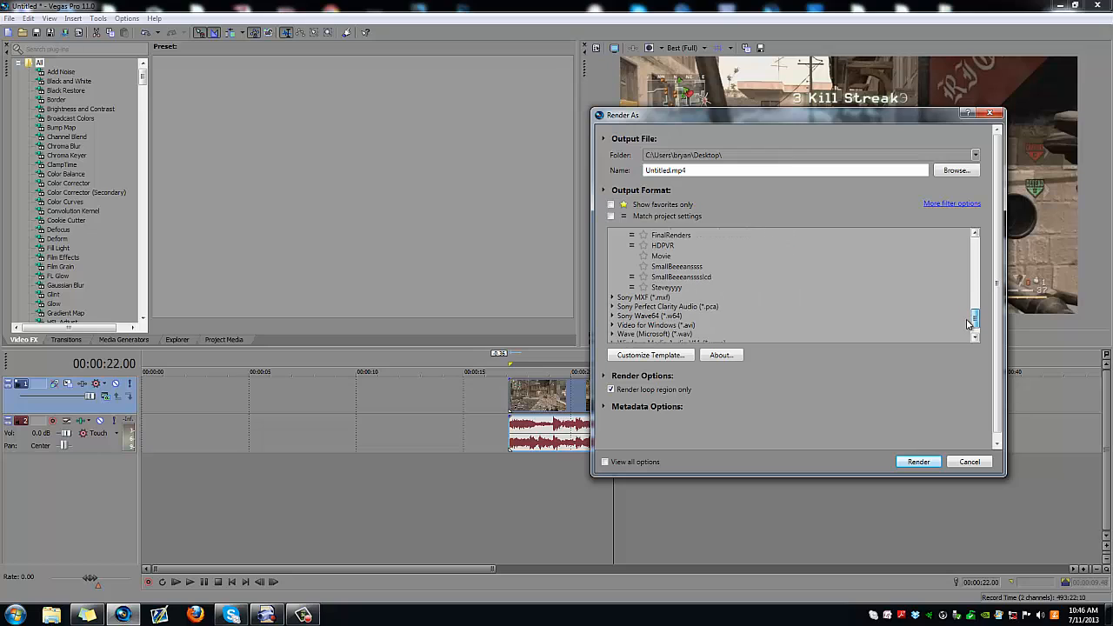
click(680, 236)
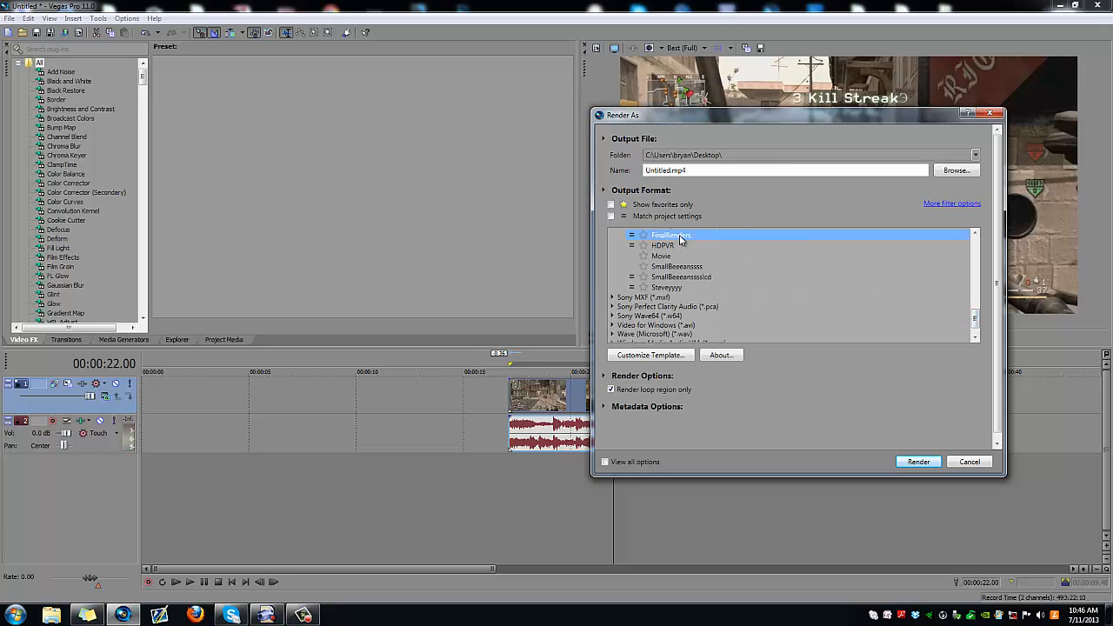
click(652, 355)
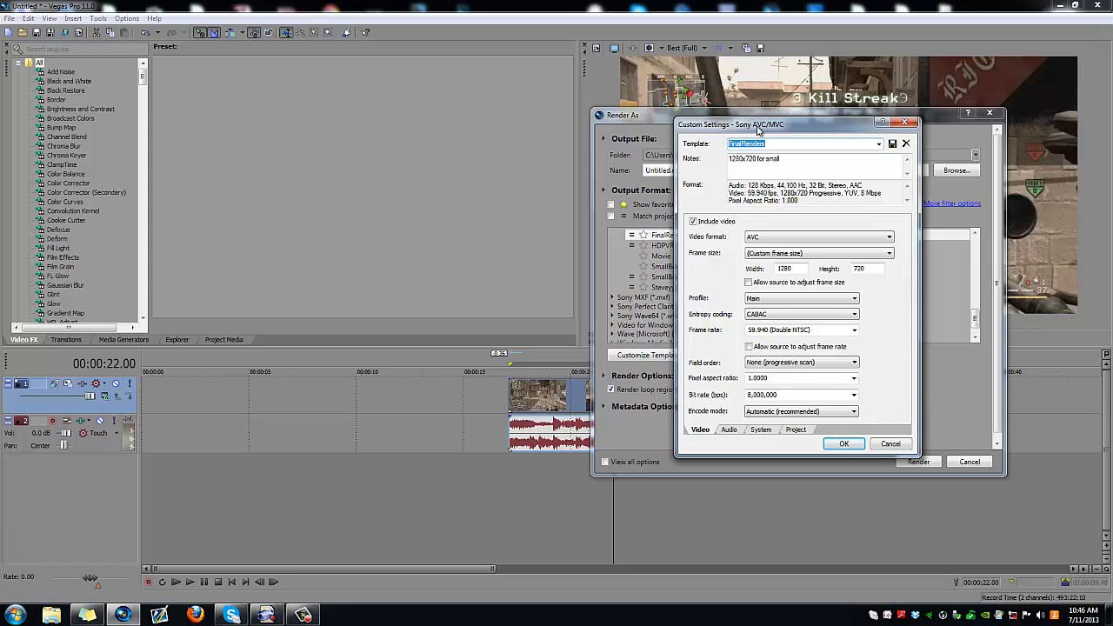
drag(768, 129, 757, 129)
click(737, 395)
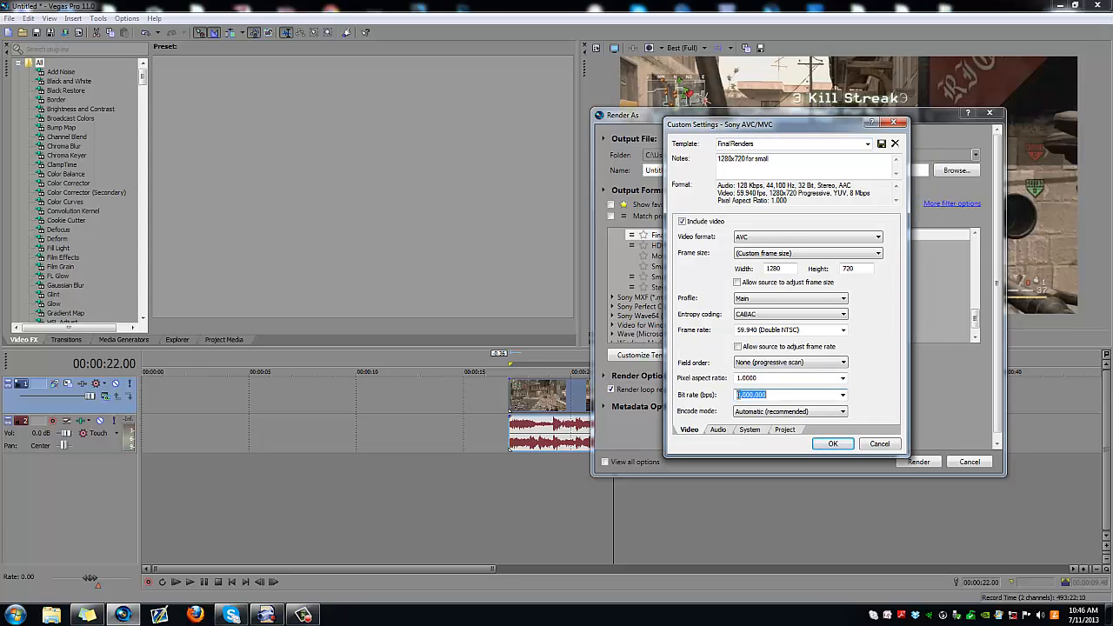
click(737, 395)
- Review the FinalRenders template's audio, system, project and video settings, and close them without saving
click(717, 432)
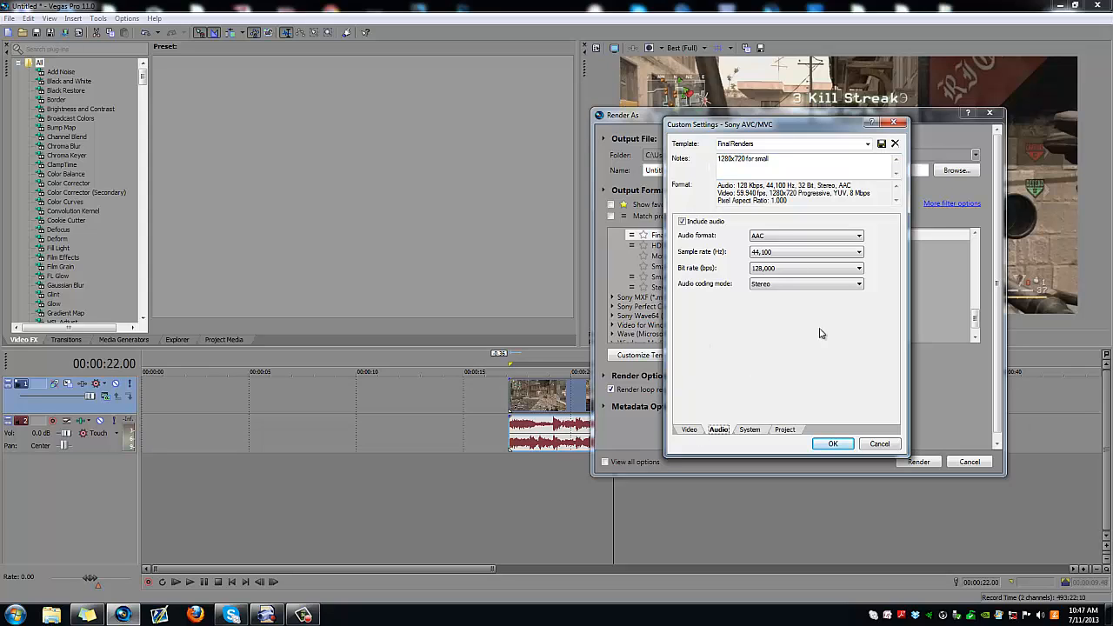
click(750, 430)
click(783, 429)
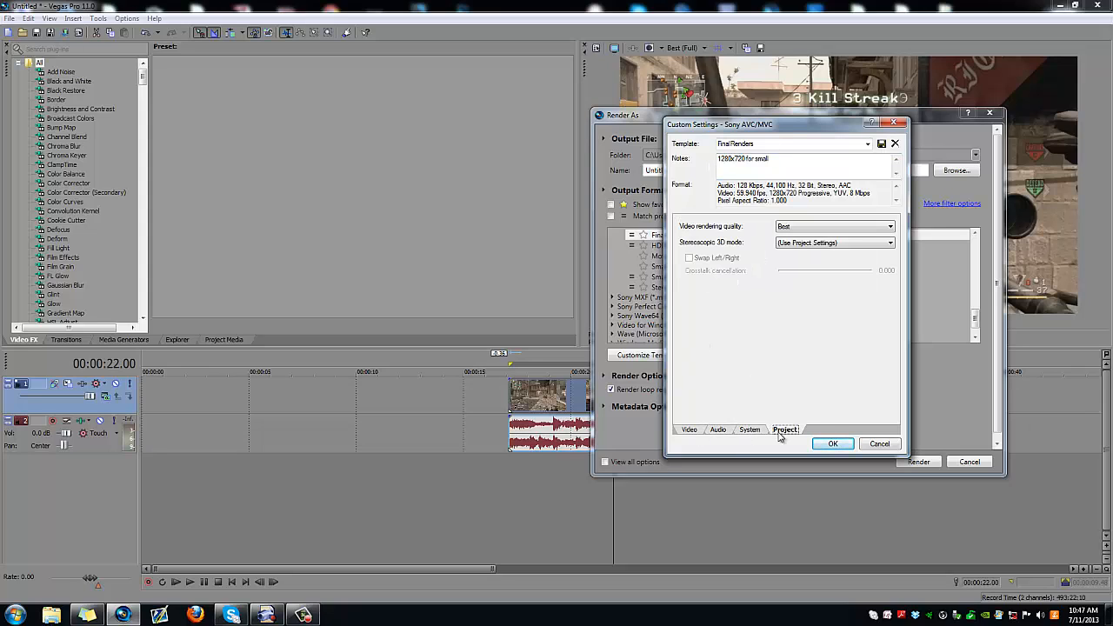
click(688, 430)
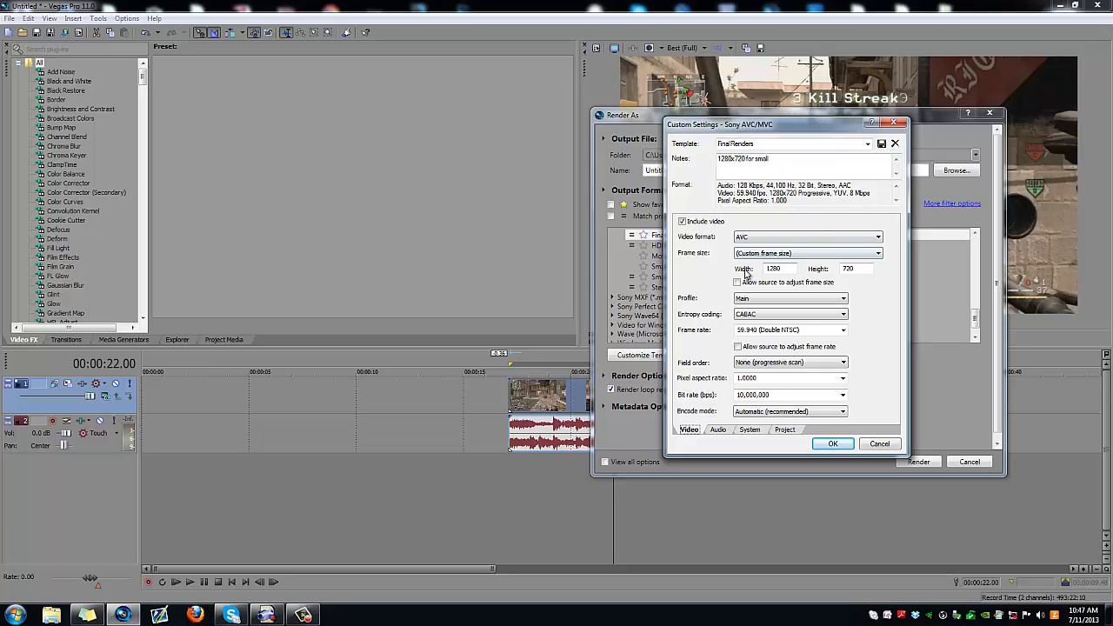
double_click(837, 143)
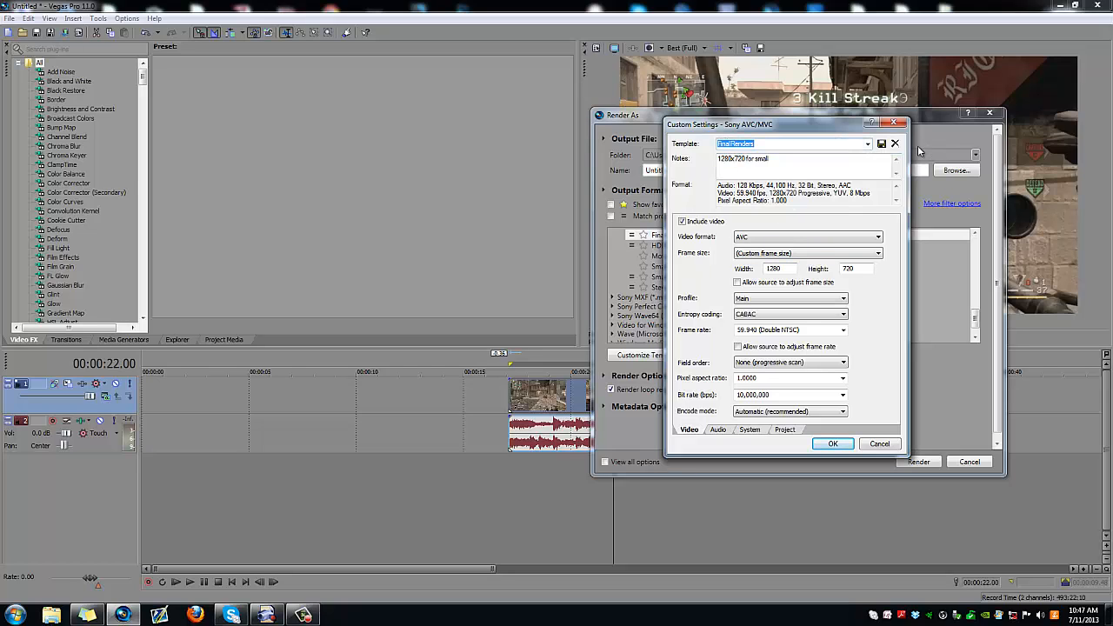
click(896, 126)
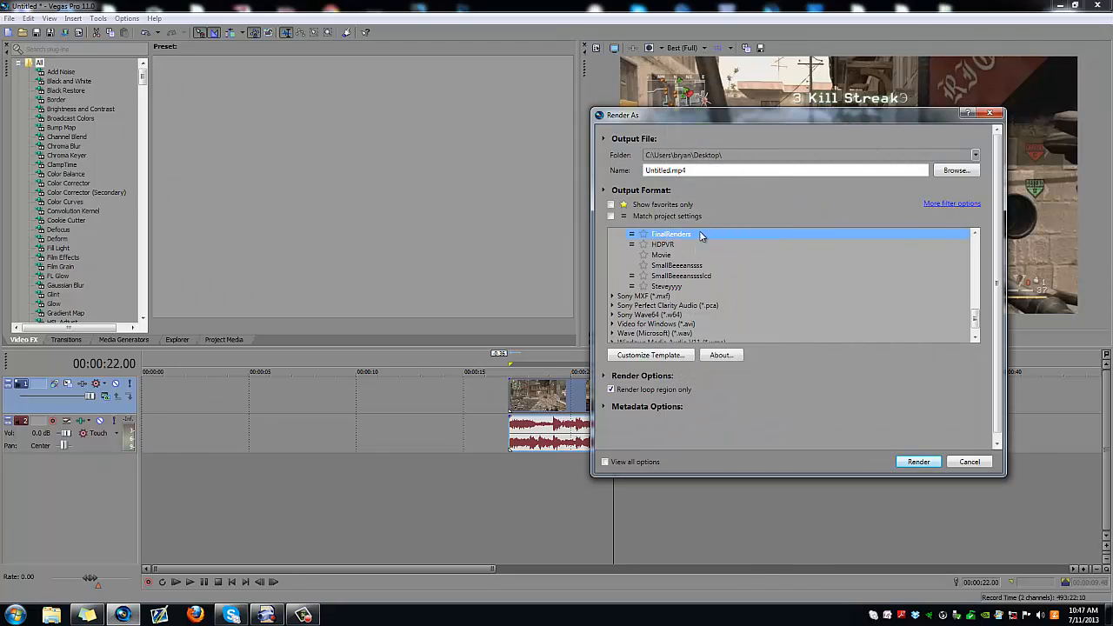
- Enter ghaosndig]a as the output file name and close the render settings without rendering
click(726, 173)
drag(730, 171, 623, 171)
text(ghaosndig]a)
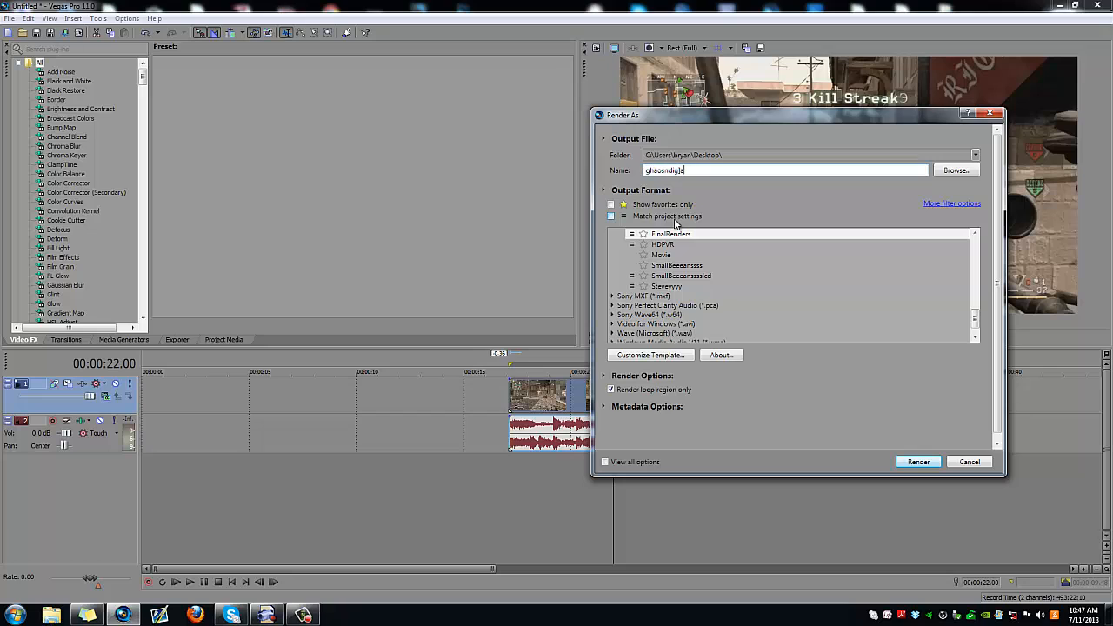
click(963, 461)
- Place the playhead at 00:00:25.05 in the clip and check the resample switch in the video event's properties
scroll(860, 441, down, 2)
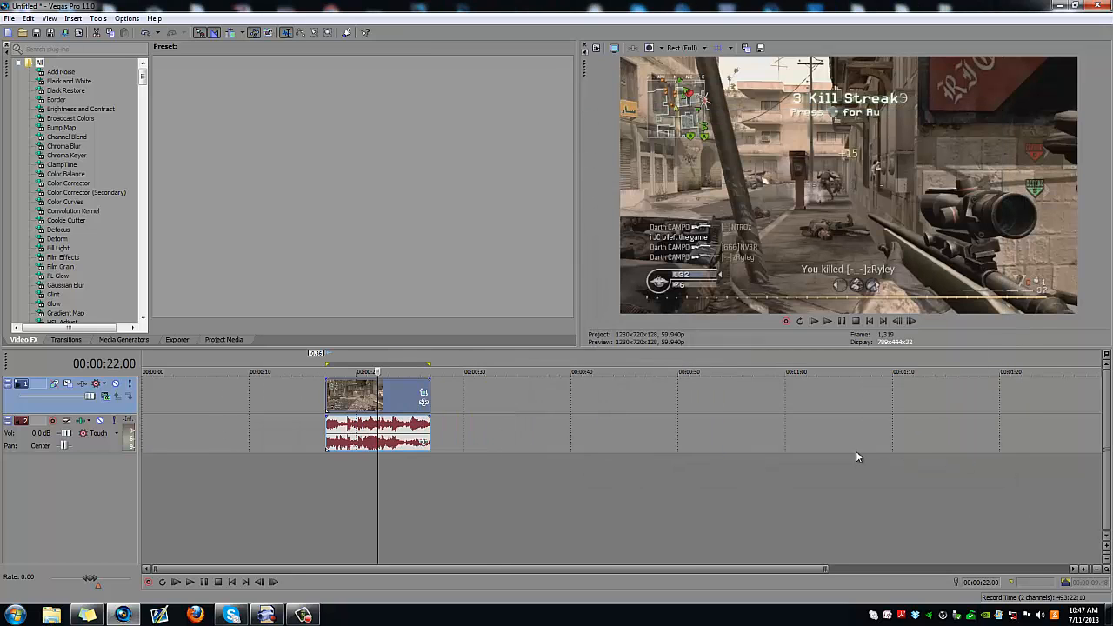
click(327, 402)
click(411, 391)
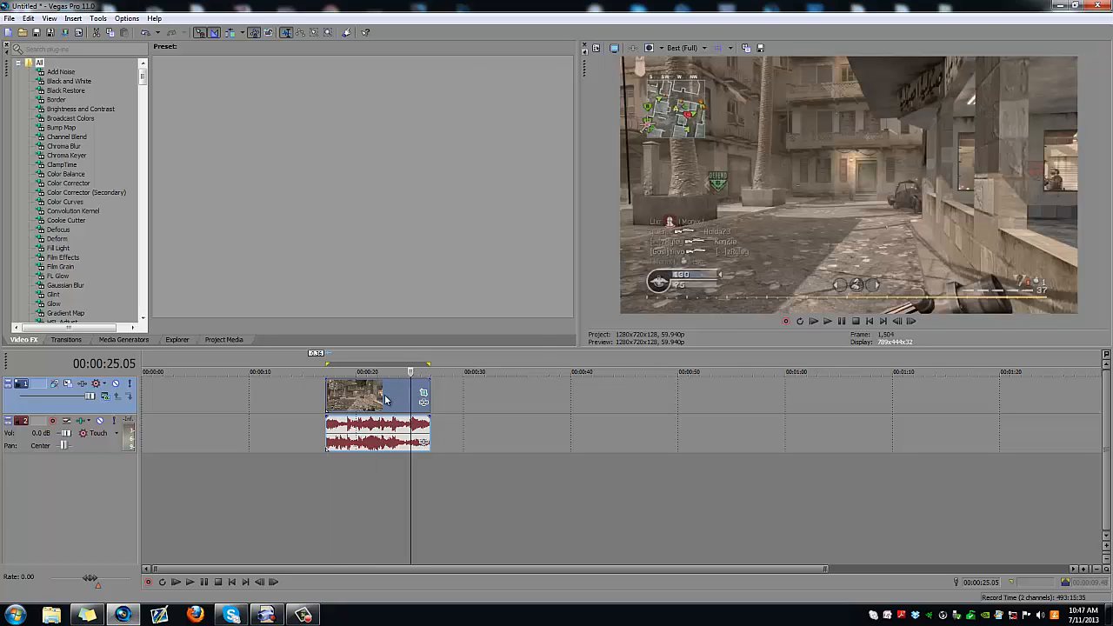
right_click(391, 396)
click(461, 372)
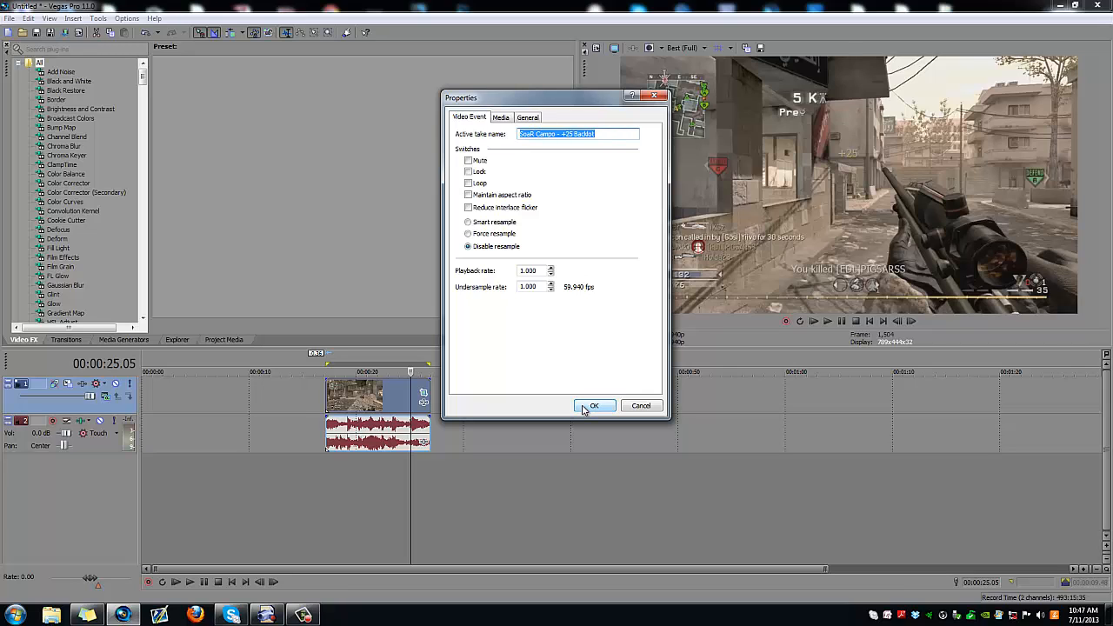
click(591, 406)
- Check the preview quality options, look up the FinalRenders and HDPVR templates in the Render As settings, and cancel
click(686, 50)
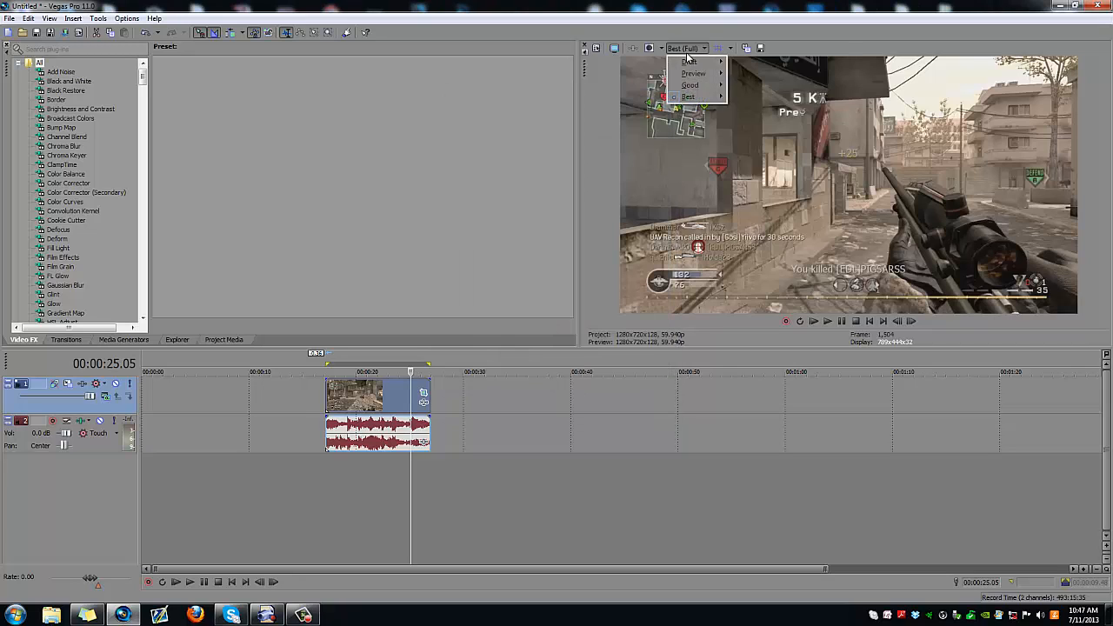
click(11, 19)
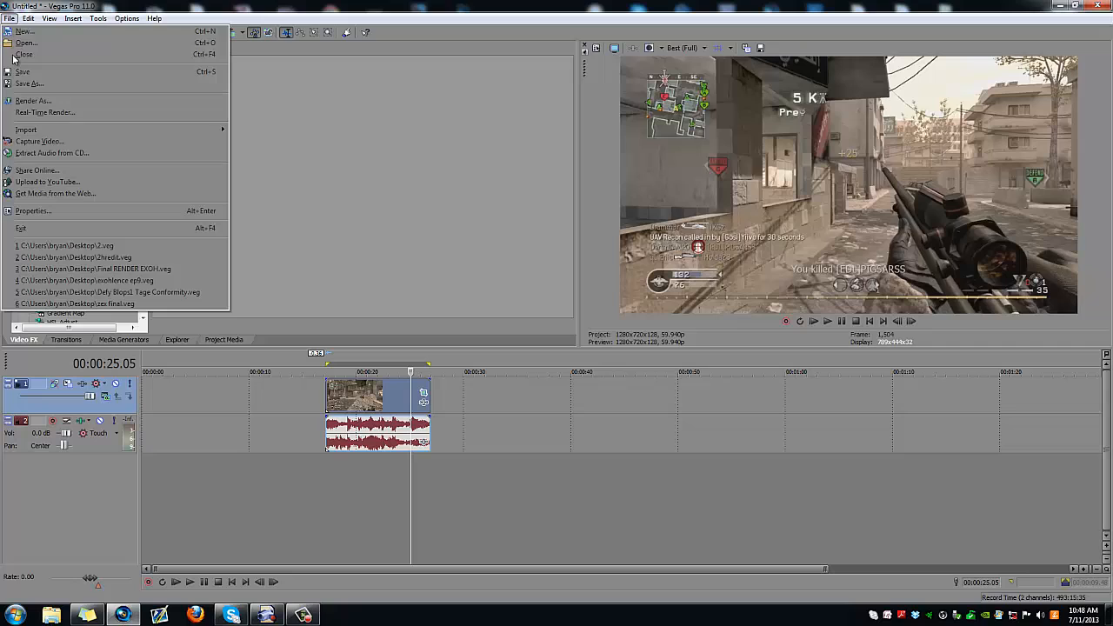
click(30, 102)
click(695, 327)
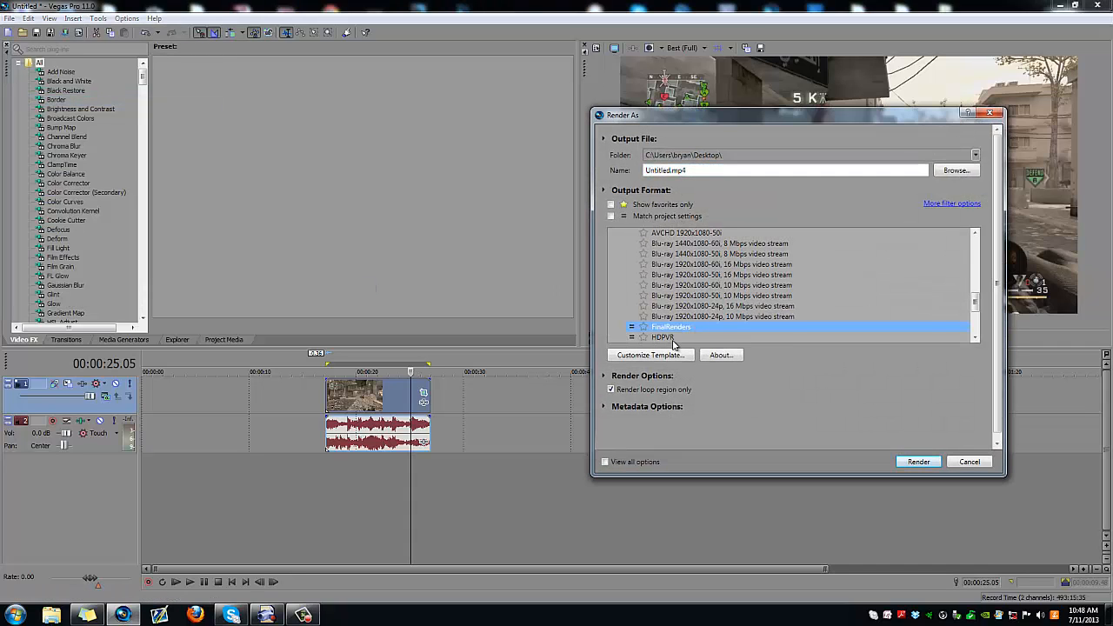
click(672, 337)
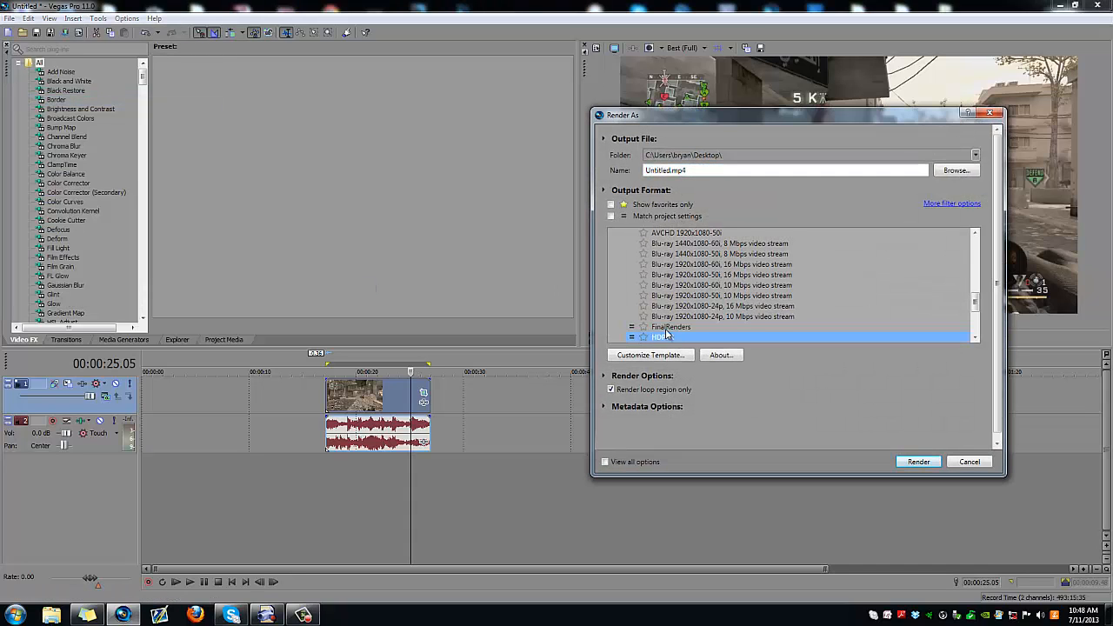
click(970, 465)
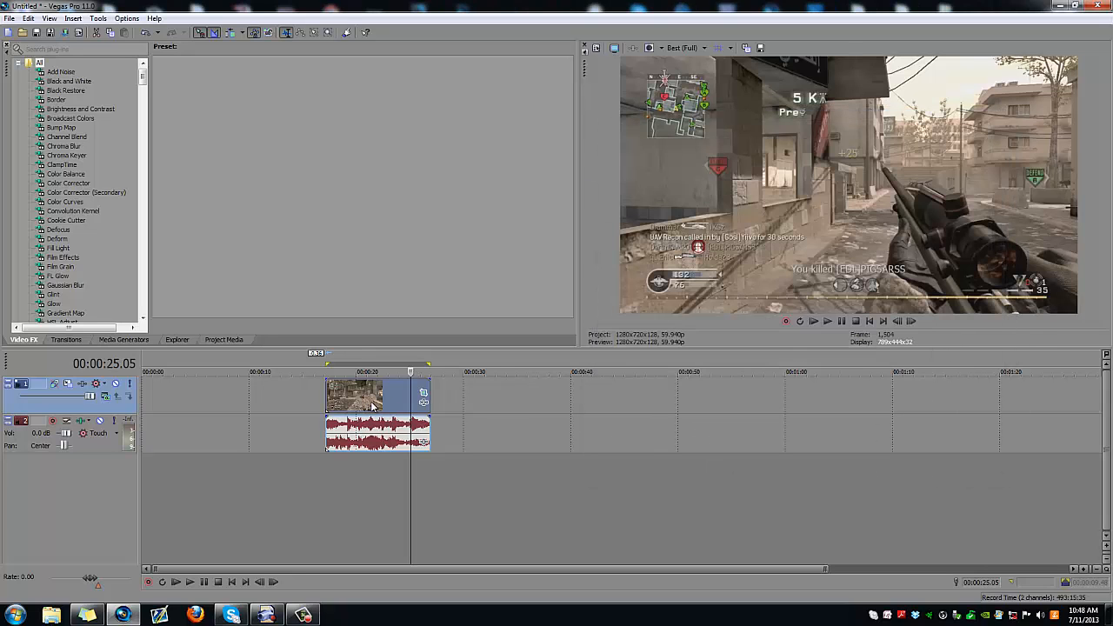